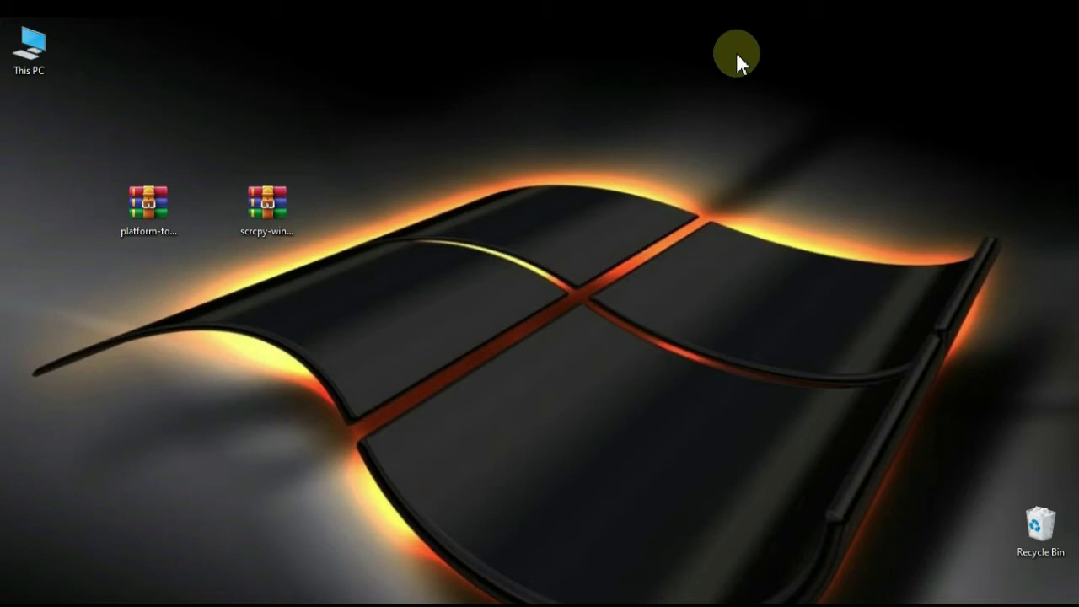
pyautogui.click(162, 204)
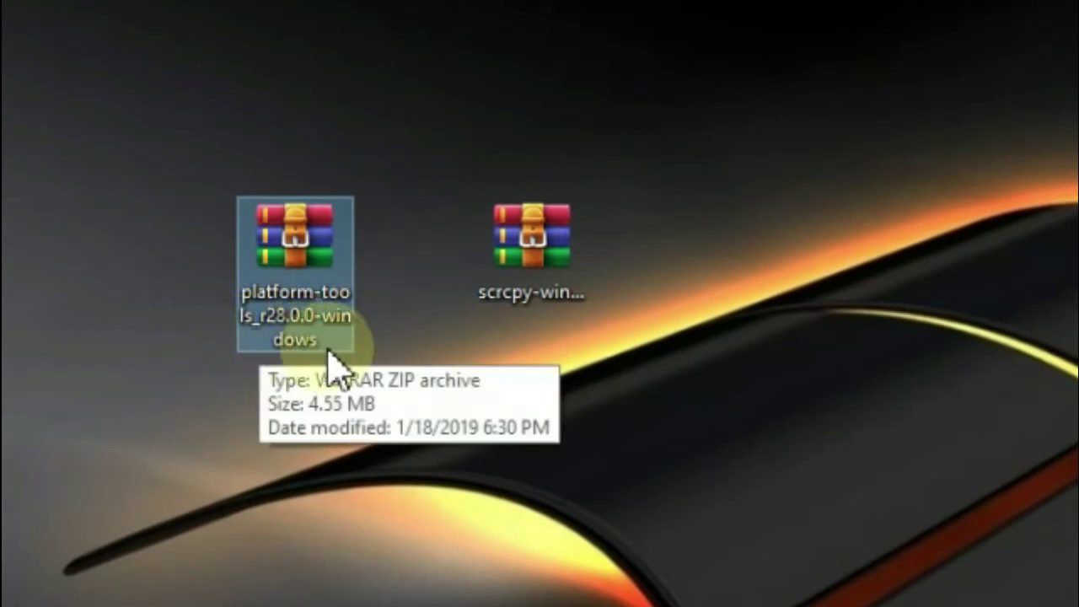
pyautogui.click(562, 279)
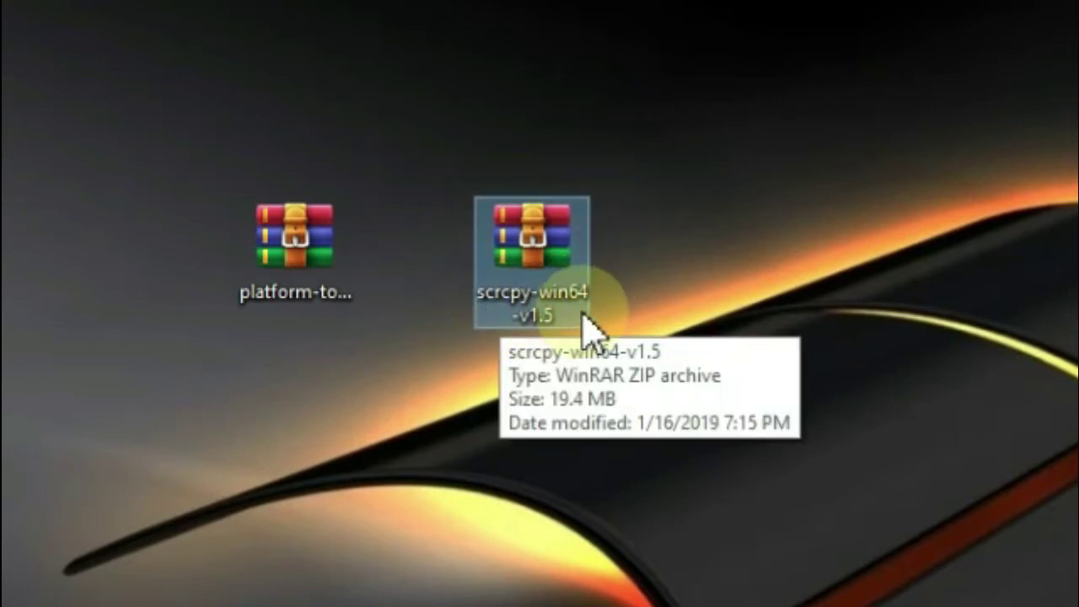
pyautogui.click(306, 353)
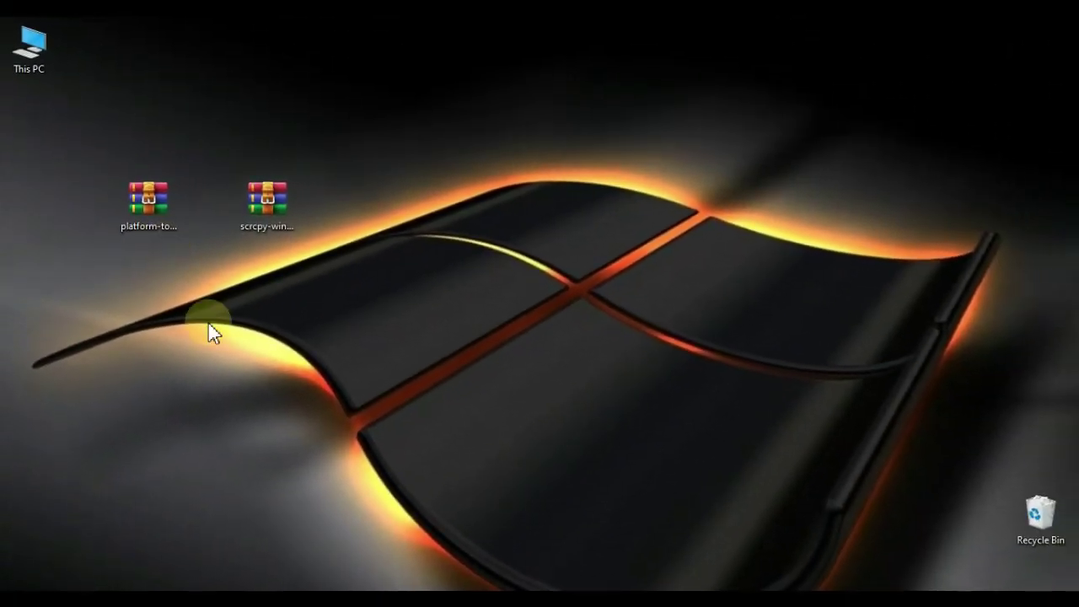
# Extract the platform-tools_r28.0.0-windows archive directly onto the desktop.
pyautogui.click(148, 211)
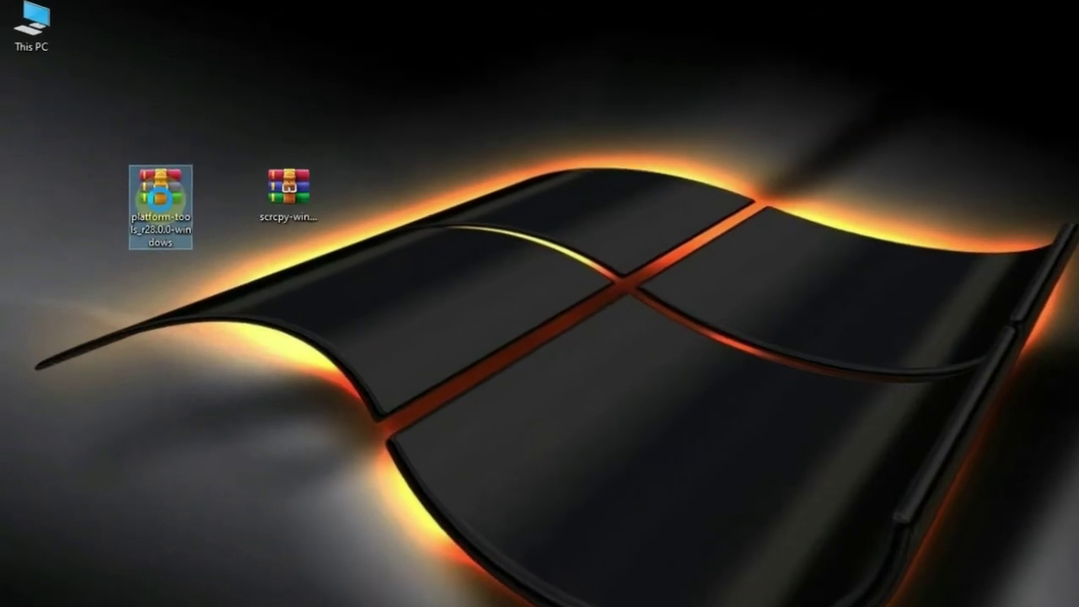
pyautogui.rightClick(149, 211)
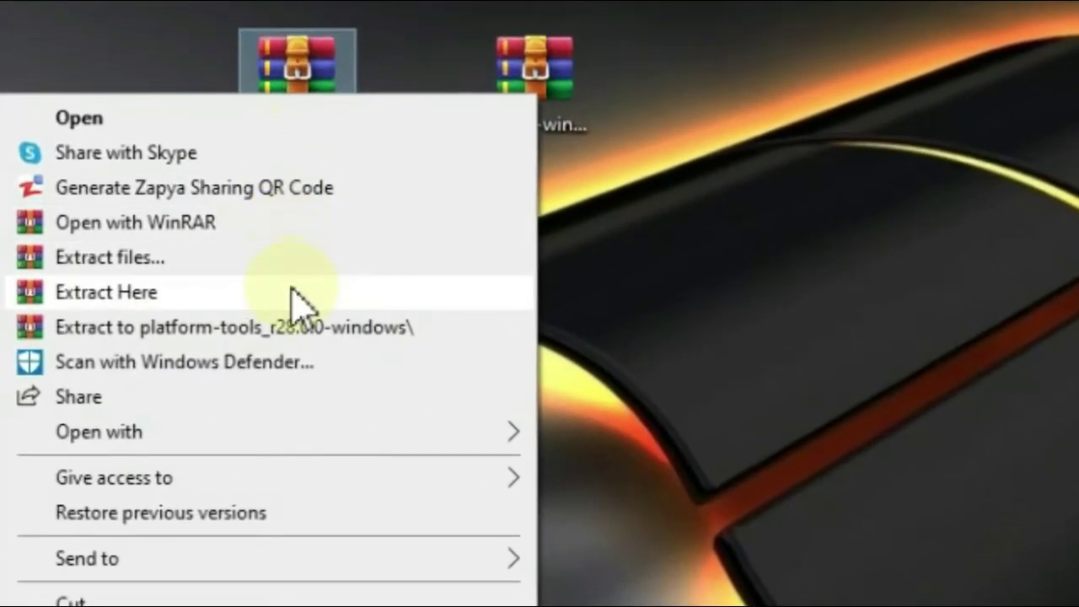
pyautogui.click(292, 291)
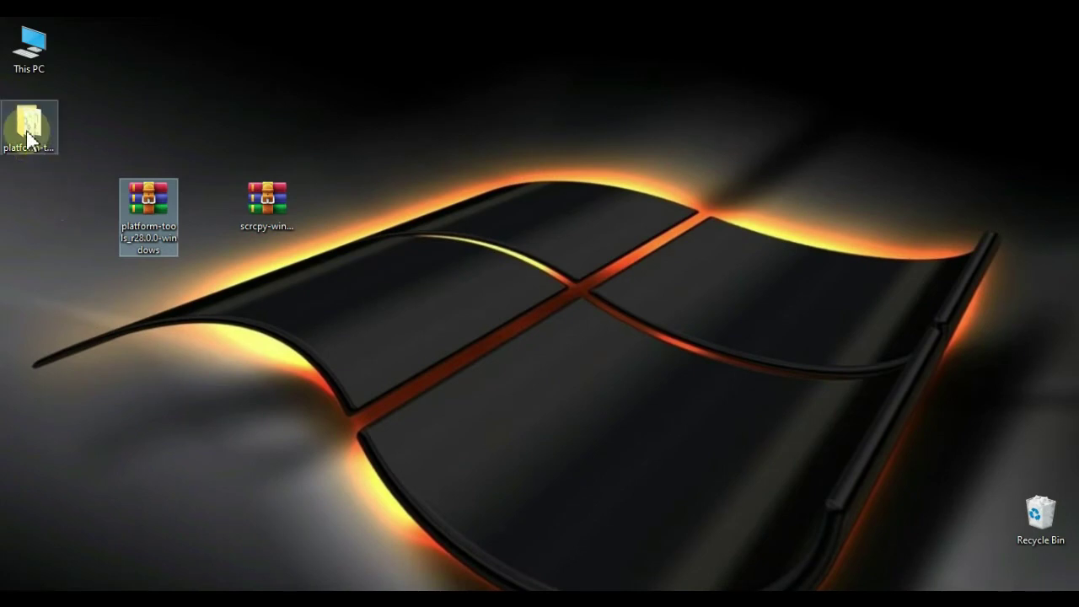
pyautogui.moveTo(28, 138)
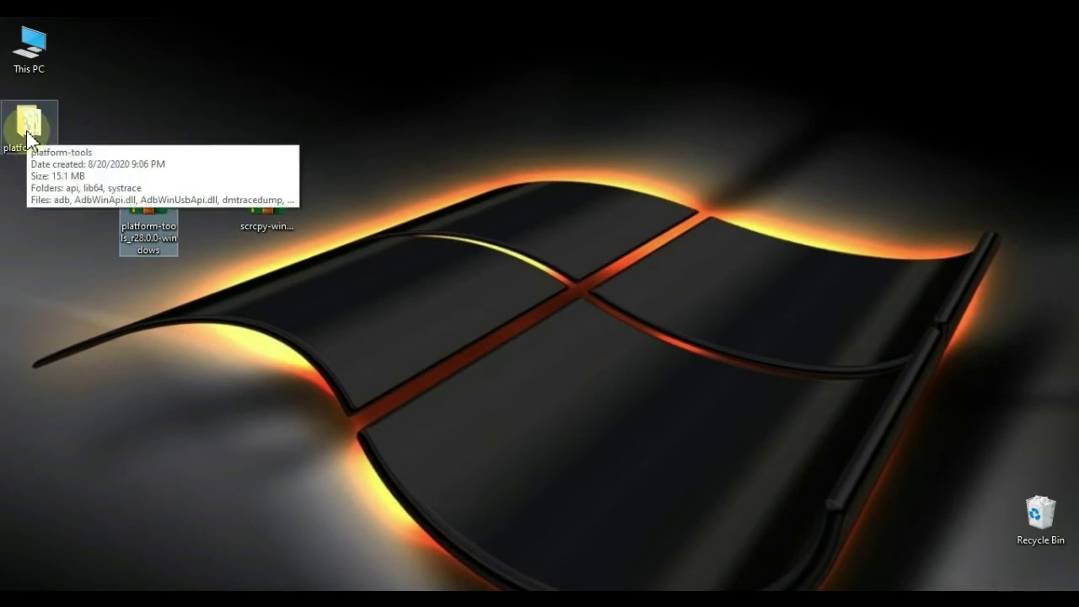
pyautogui.click(44, 247)
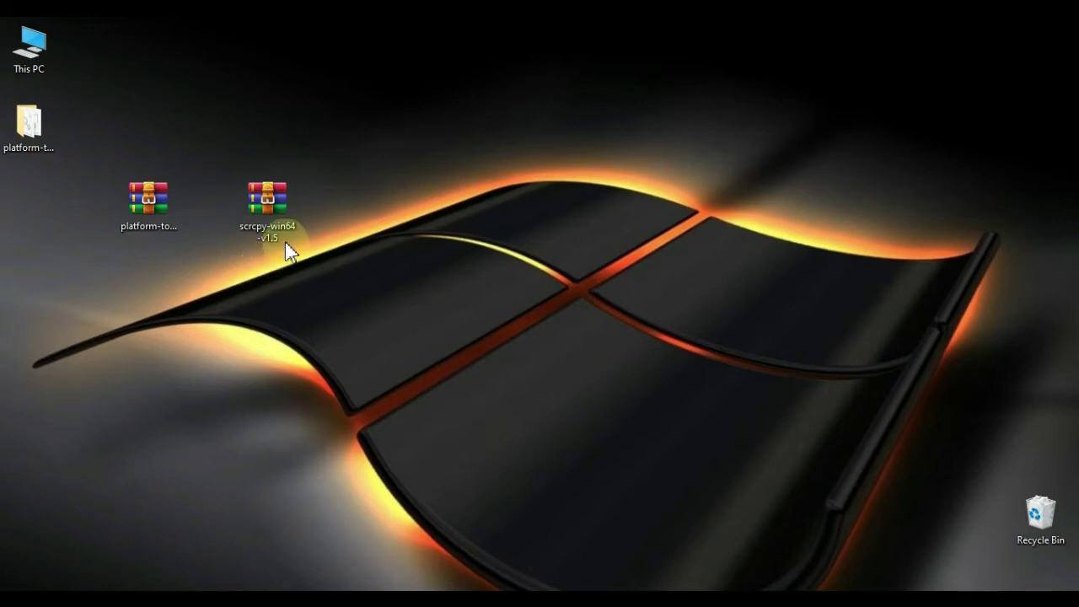
# Extract the scrcpy-win64-v1.5 archive directly onto the desktop.
pyautogui.click(268, 199)
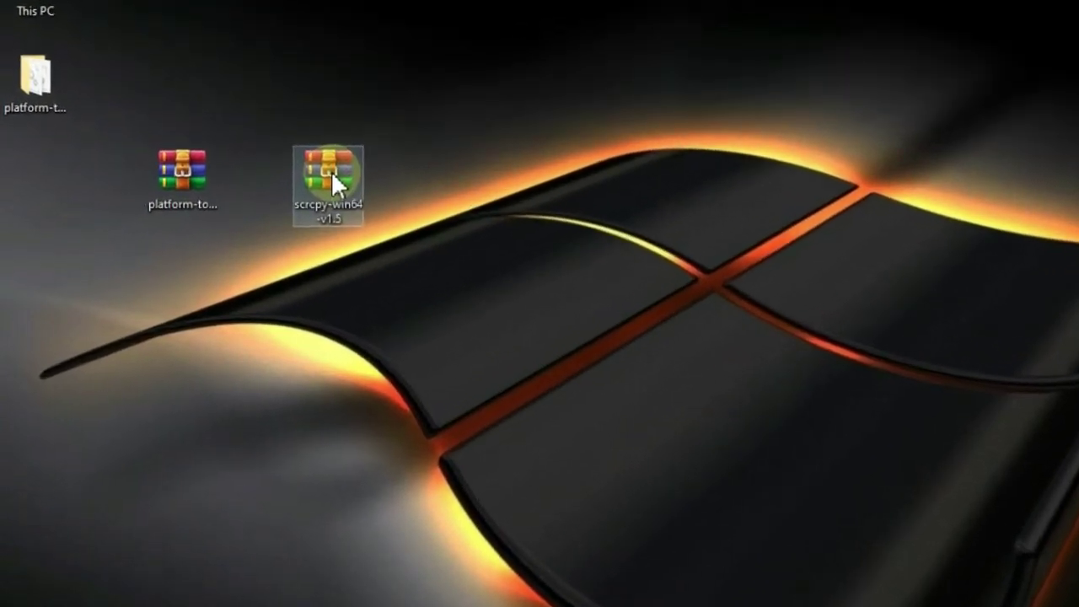
pyautogui.rightClick(283, 197)
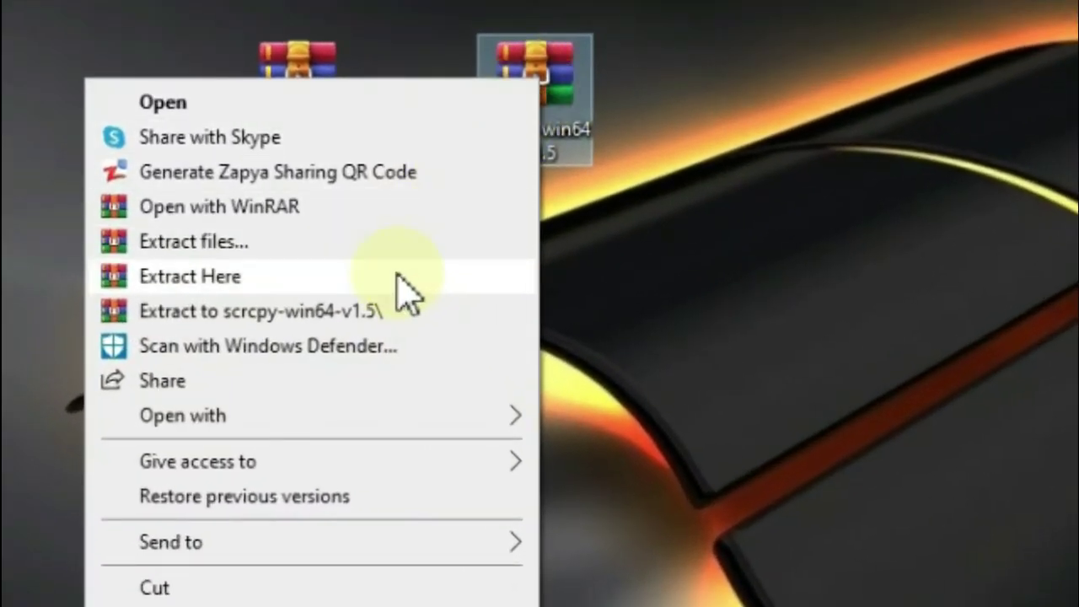
pyautogui.click(396, 275)
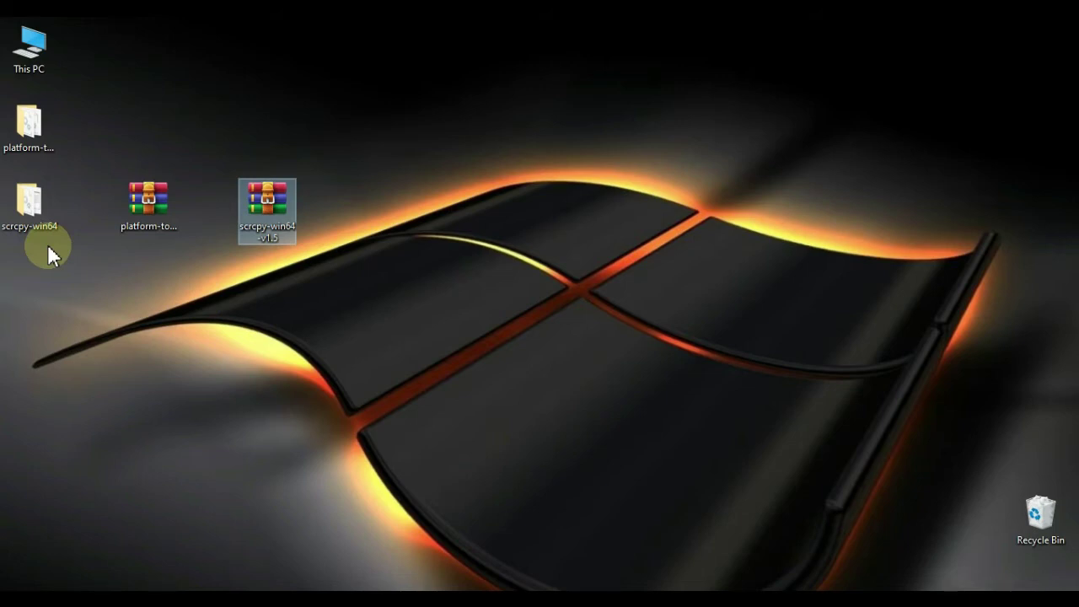
pyautogui.moveTo(41, 246)
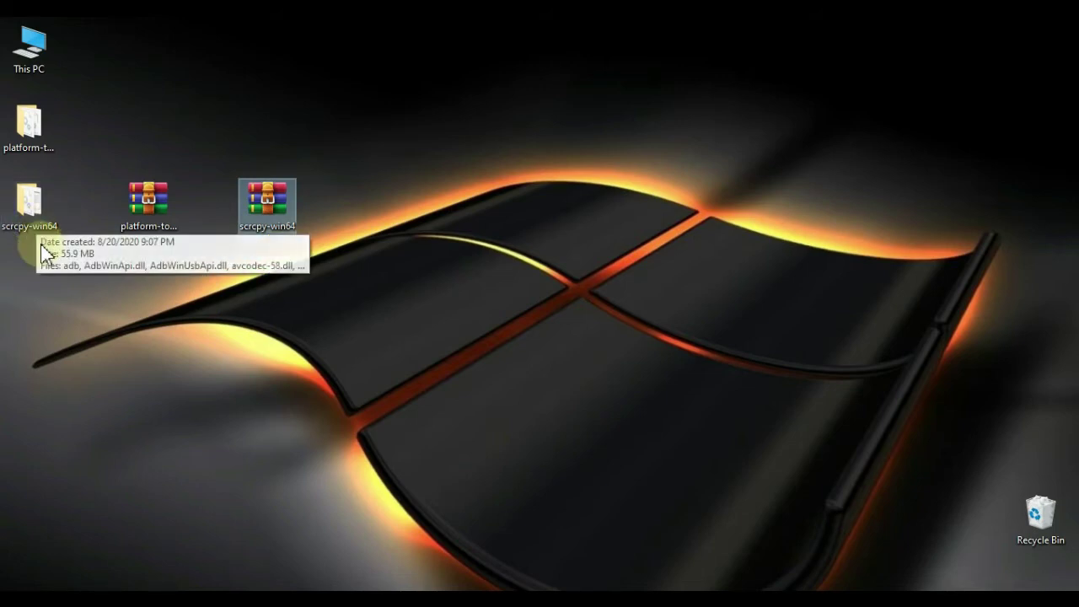
# Create a new folder named mirror in the root of Local Disk (C:).
pyautogui.doubleClick(34, 53)
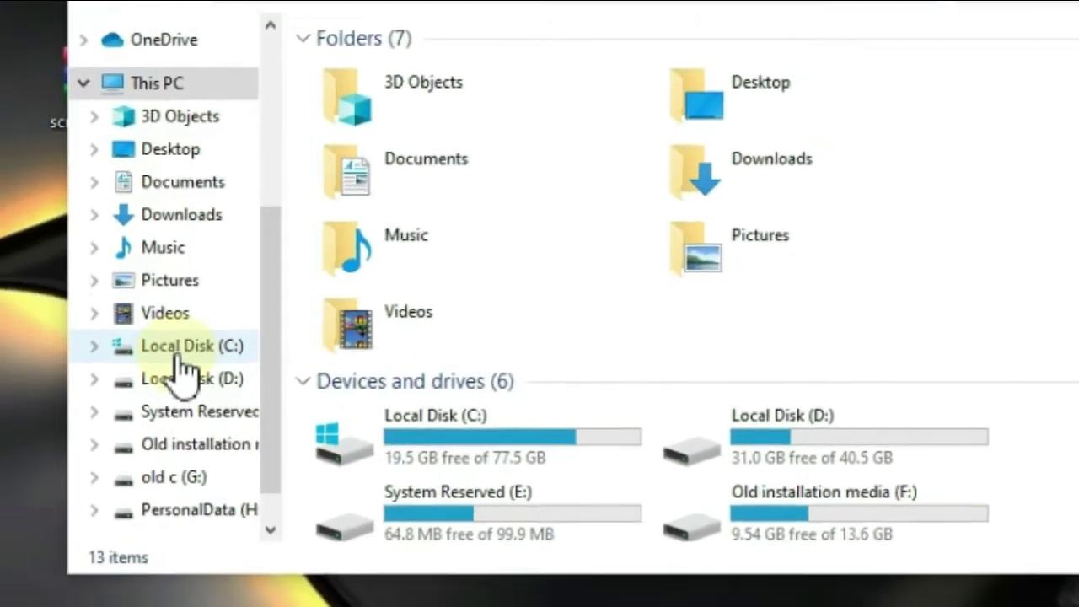
pyautogui.click(133, 342)
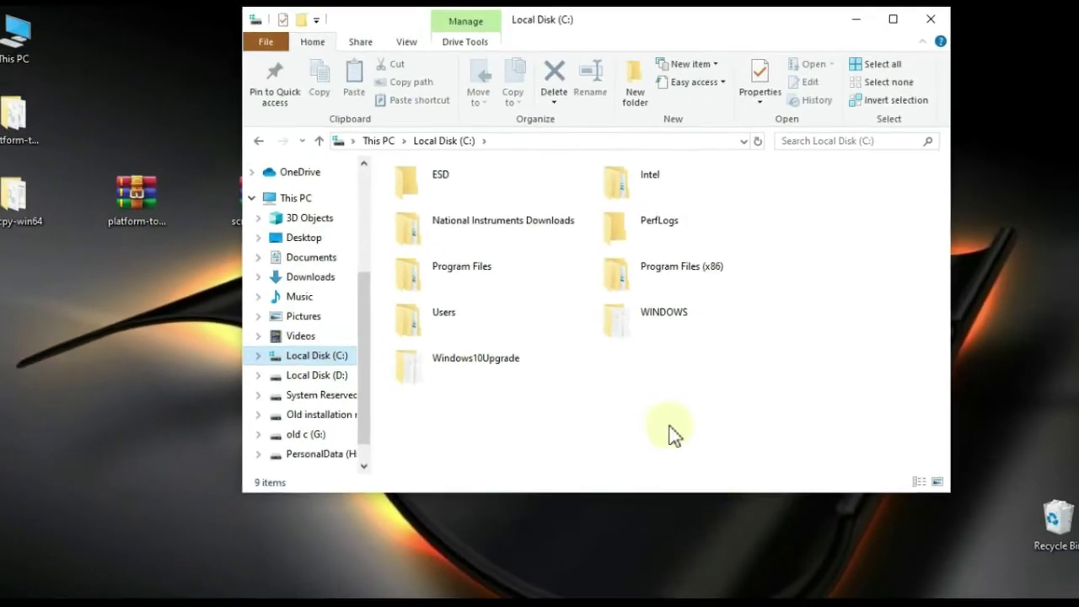
pyautogui.rightClick(634, 392)
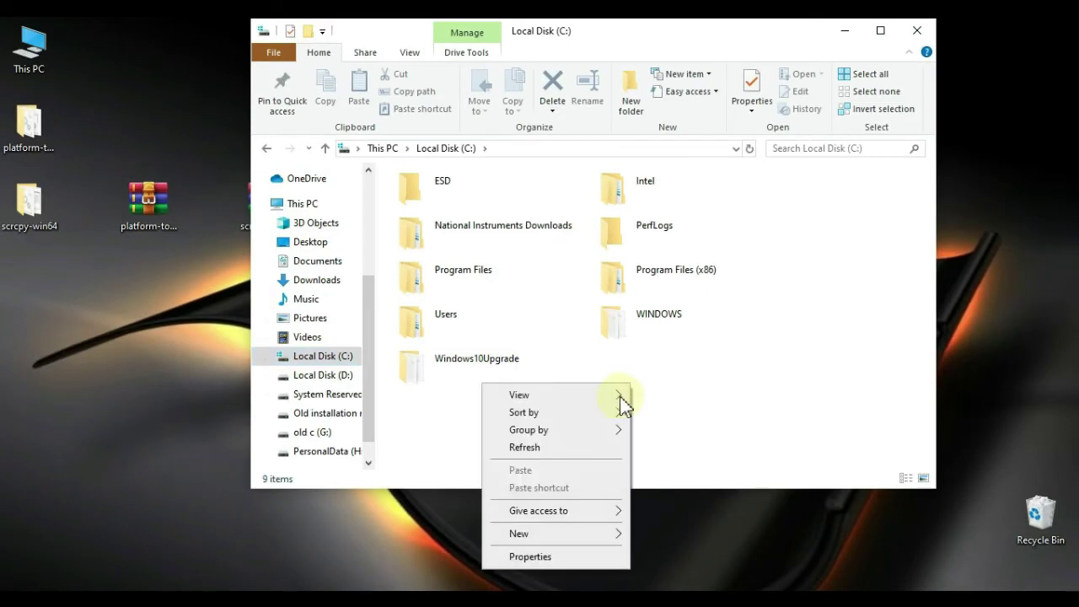
pyautogui.moveTo(538, 540)
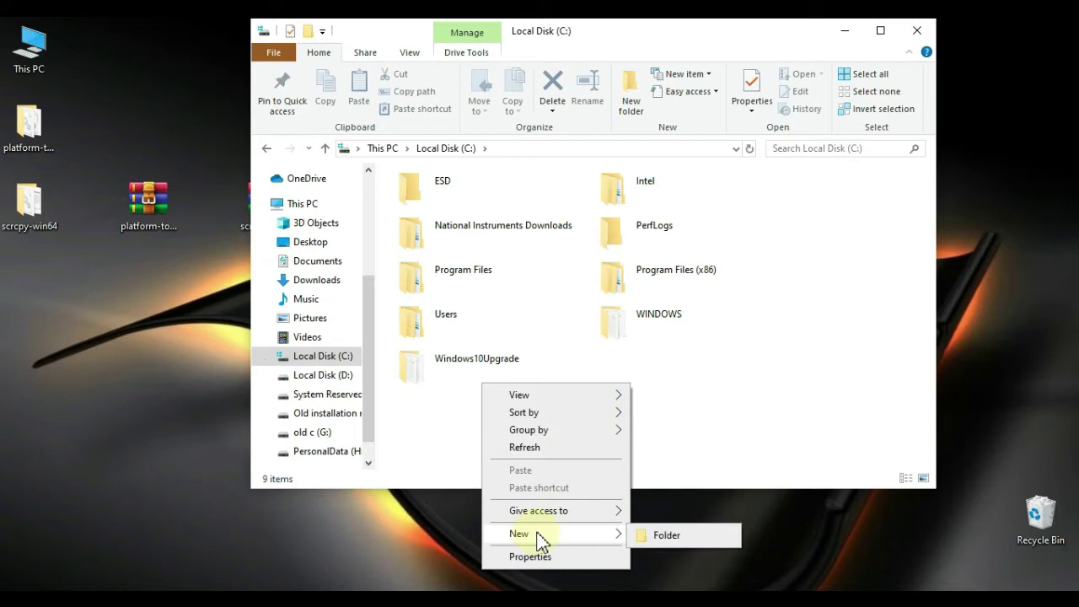
pyautogui.click(662, 535)
pyautogui.write('mirror')
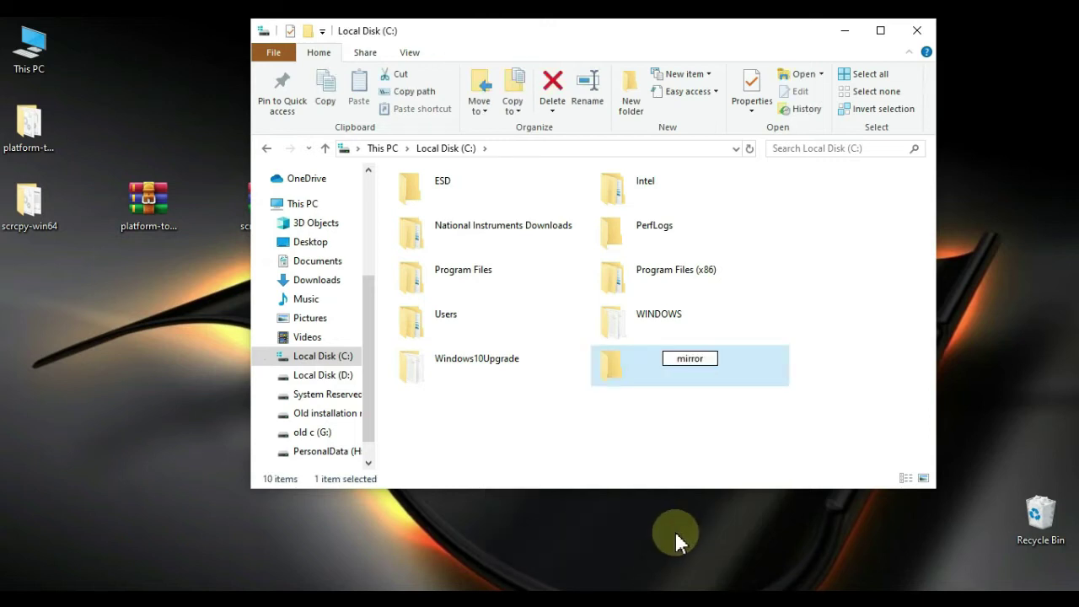
pyautogui.click(686, 458)
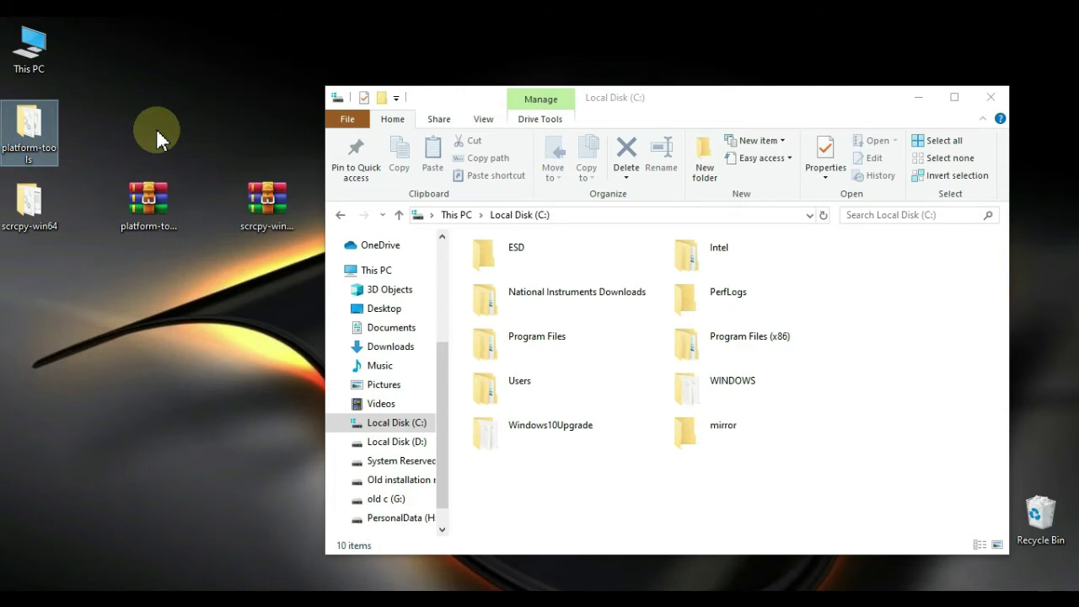
# Open the extracted platform-tools folder on the desktop and copy all of its files and subfolders.
pyautogui.rightClick(41, 126)
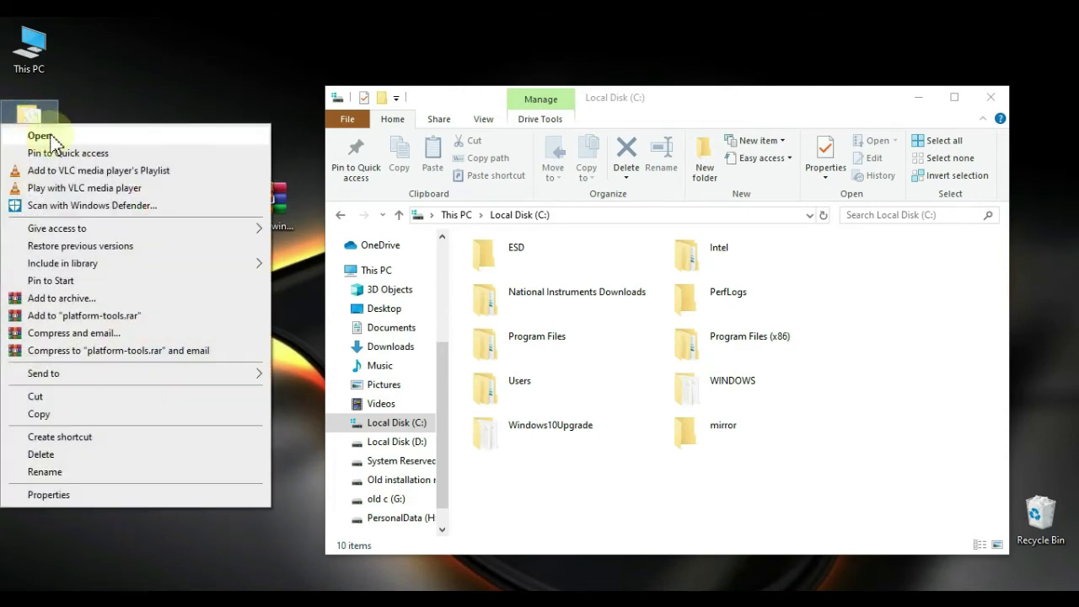
pyautogui.click(74, 136)
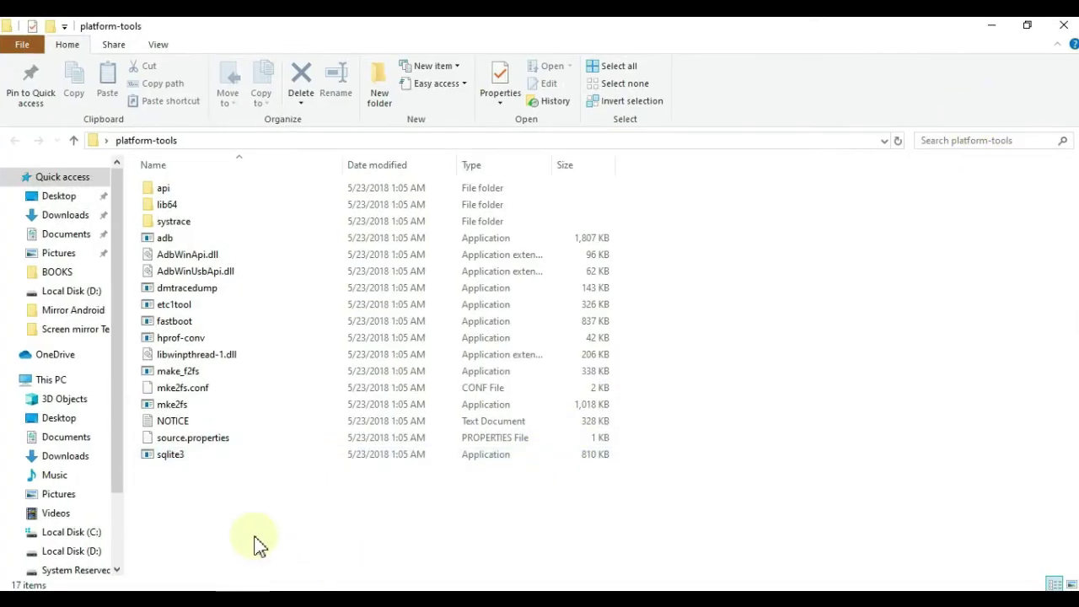
pyautogui.moveTo(195, 496); pyautogui.dragTo(182, 193)
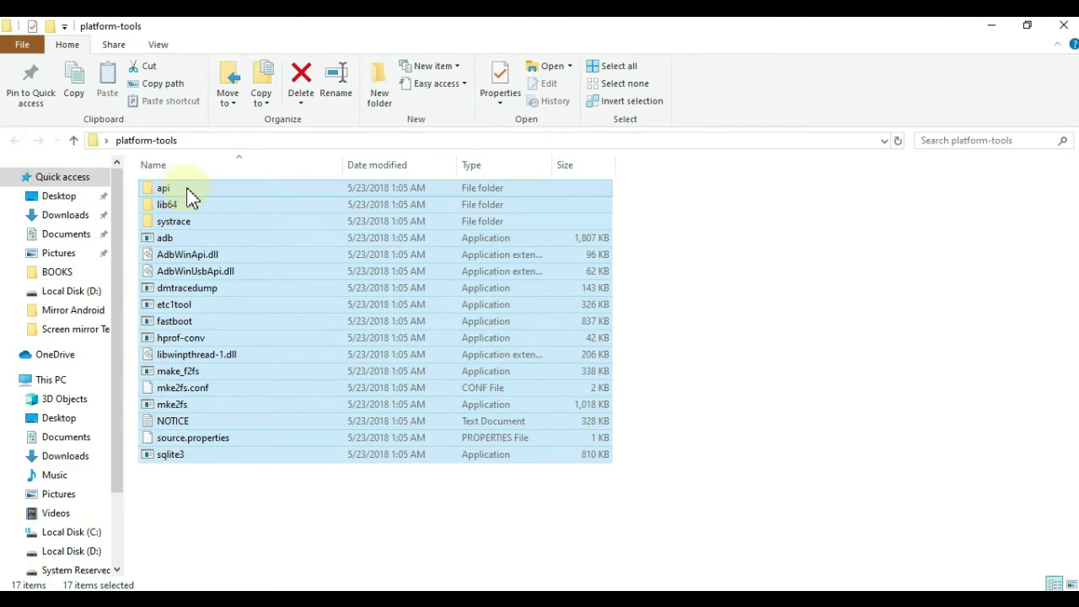
pyautogui.rightClick(189, 192)
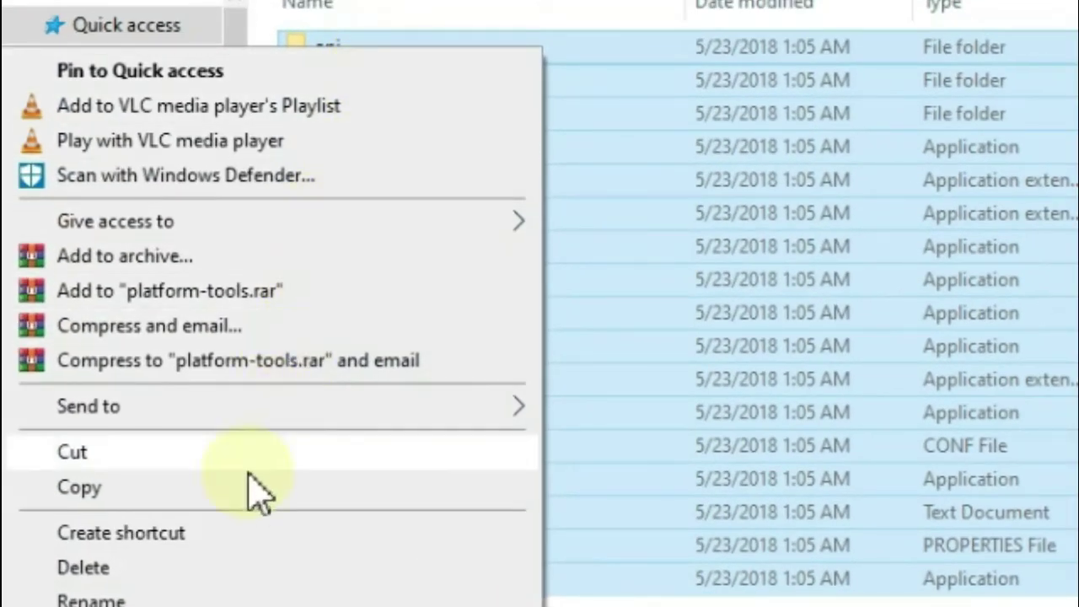
pyautogui.click(218, 470)
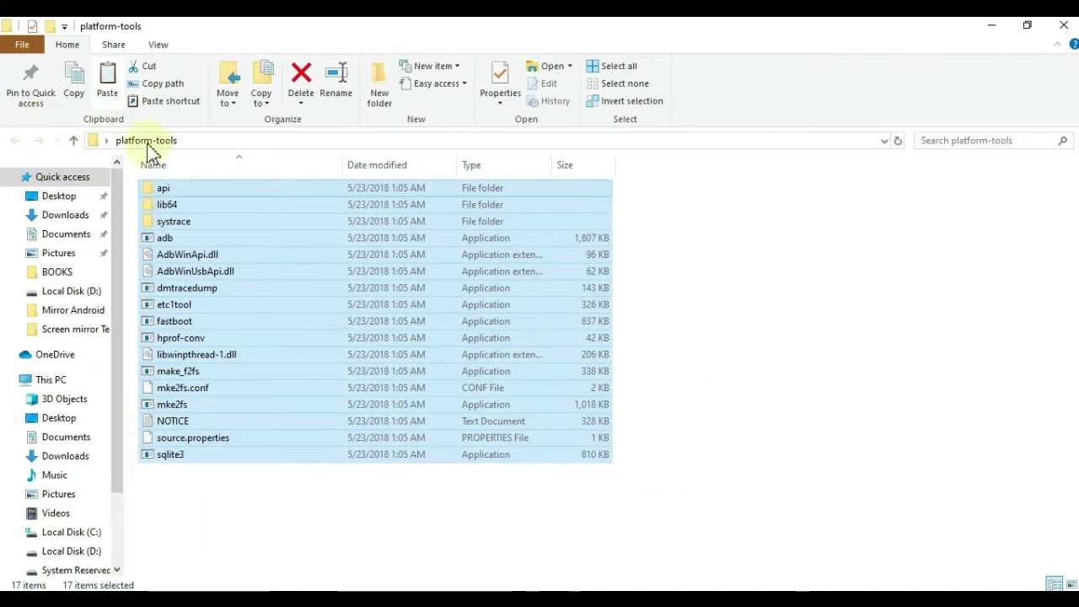
# Paste the copied platform-tools items into the mirror folder on Local Disk (C:) and clear the open windows off the desktop.
pyautogui.click(74, 538)
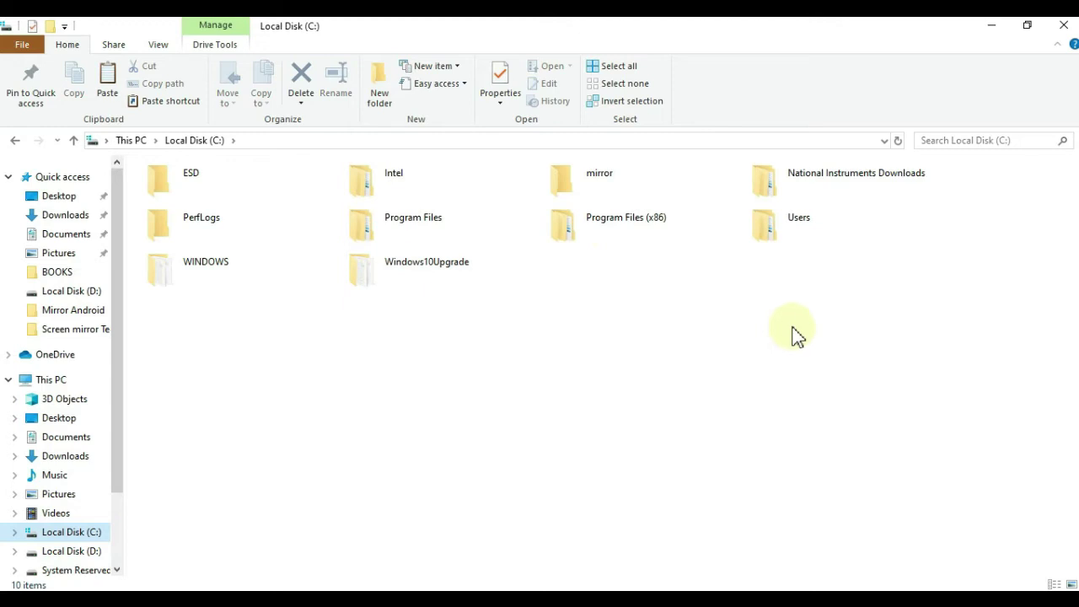
pyautogui.rightClick(568, 179)
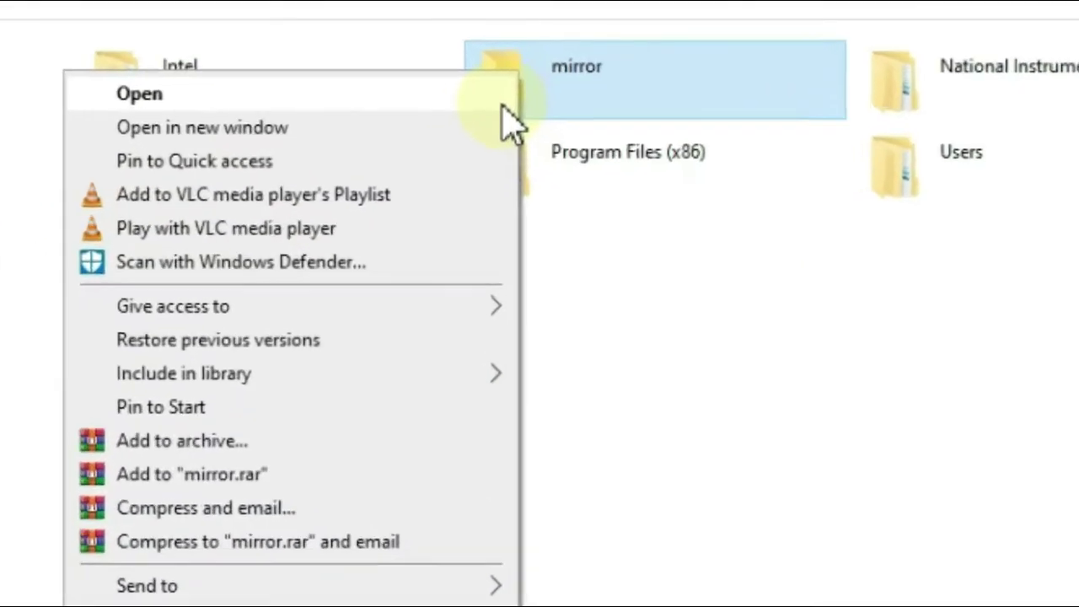
pyautogui.click(502, 106)
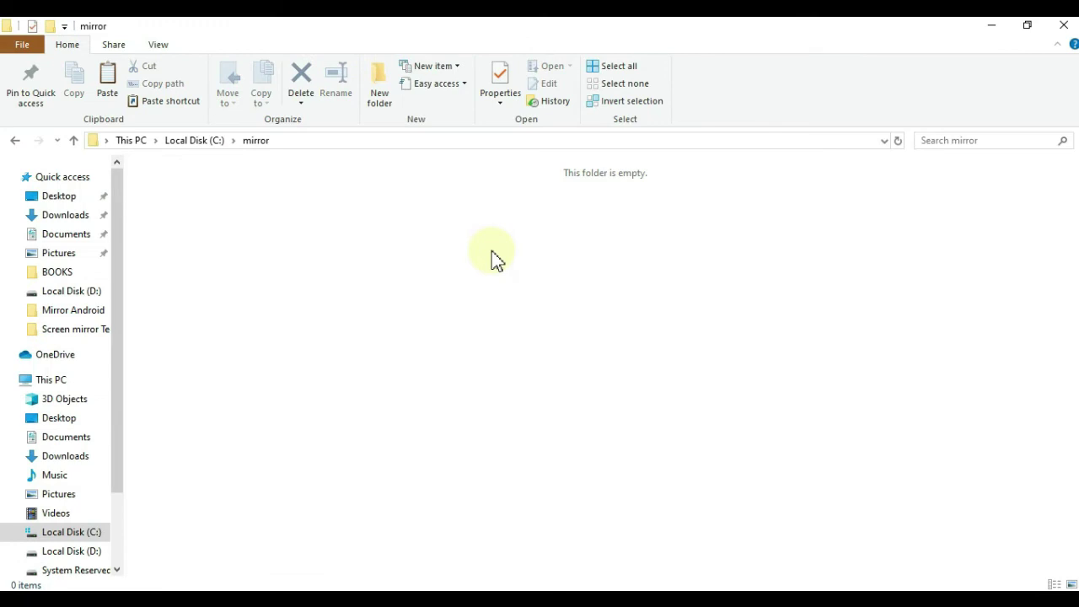
pyautogui.rightClick(492, 251)
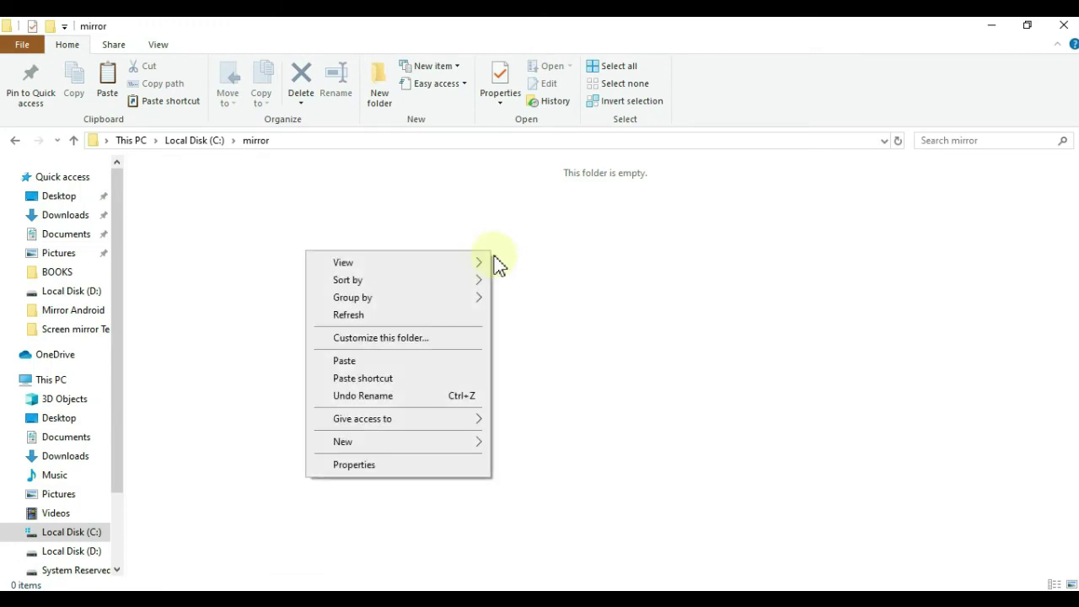
pyautogui.click(410, 363)
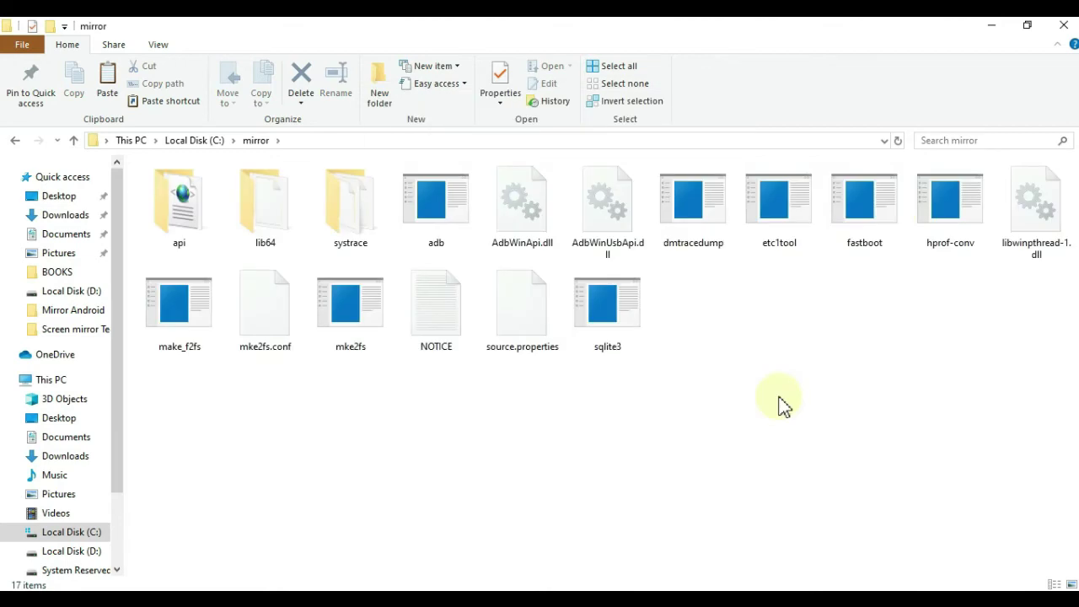
pyautogui.click(991, 25)
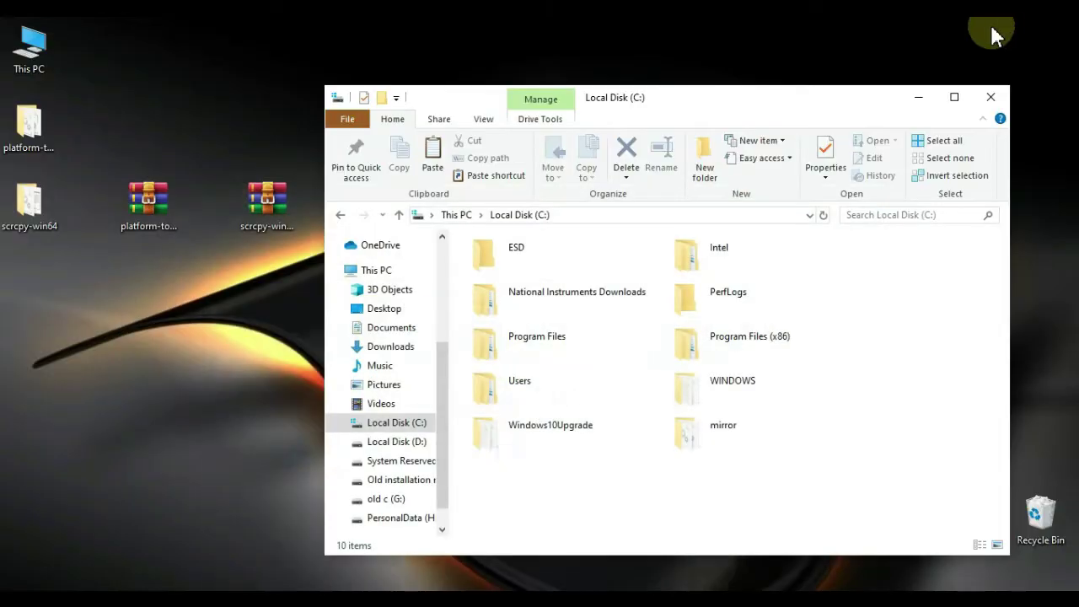
pyautogui.click(987, 100)
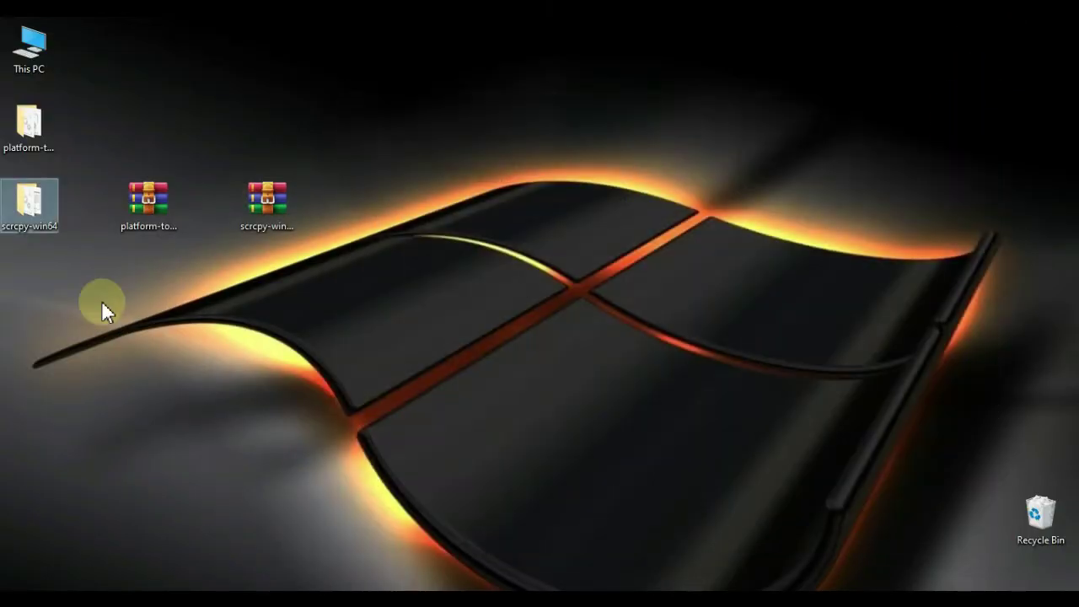
# Open the extracted scrcpy-win64 folder on the desktop and copy all of its files.
pyautogui.rightClick(31, 202)
pyautogui.click(32, 208)
pyautogui.doubleClick(31, 208)
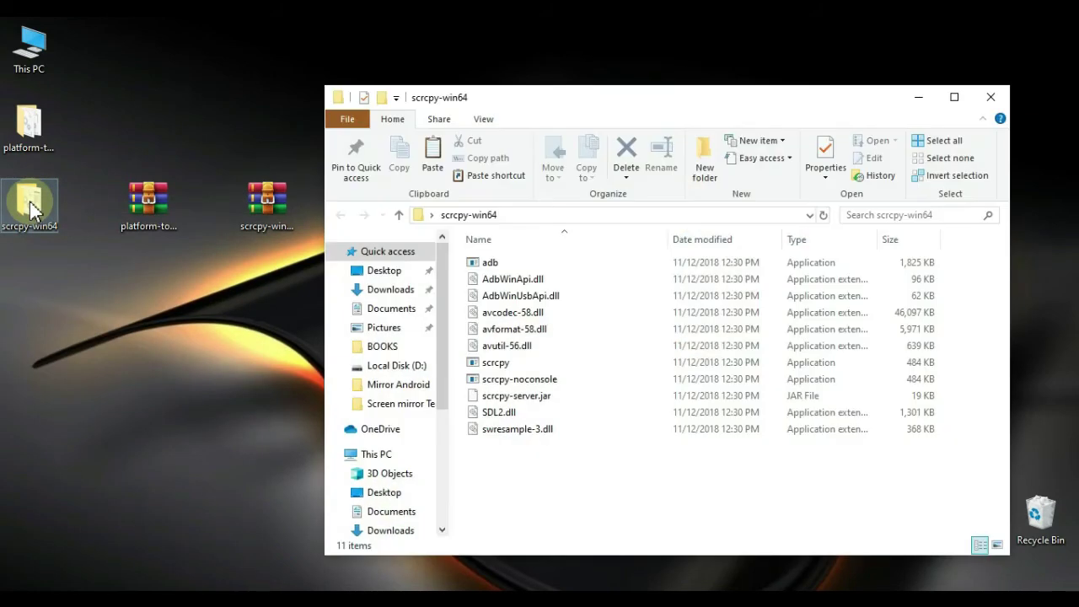
pyautogui.moveTo(509, 447); pyautogui.dragTo(495, 263)
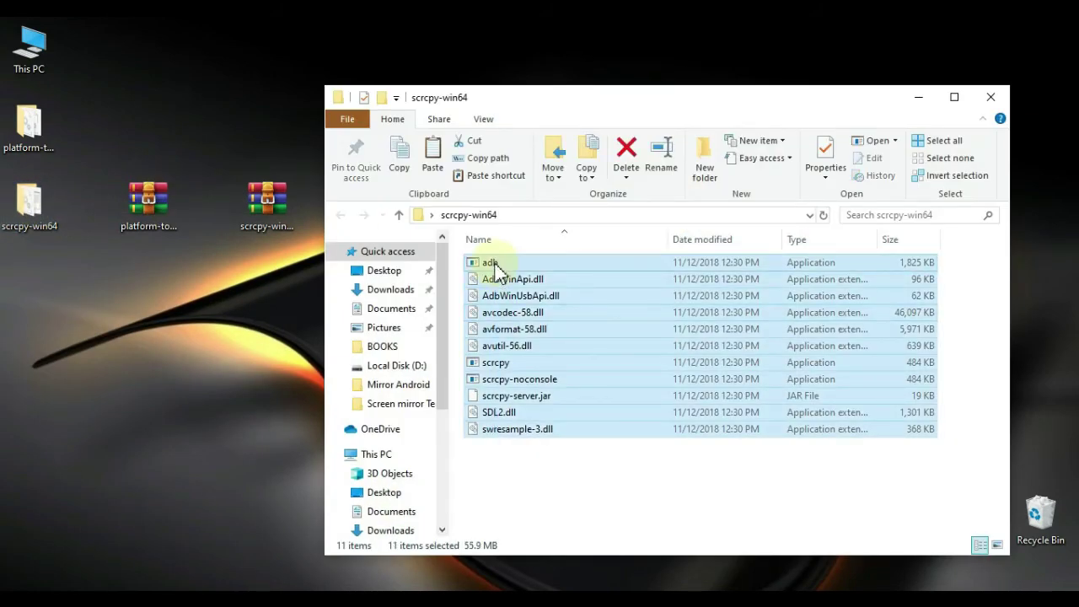
pyautogui.rightClick(495, 263)
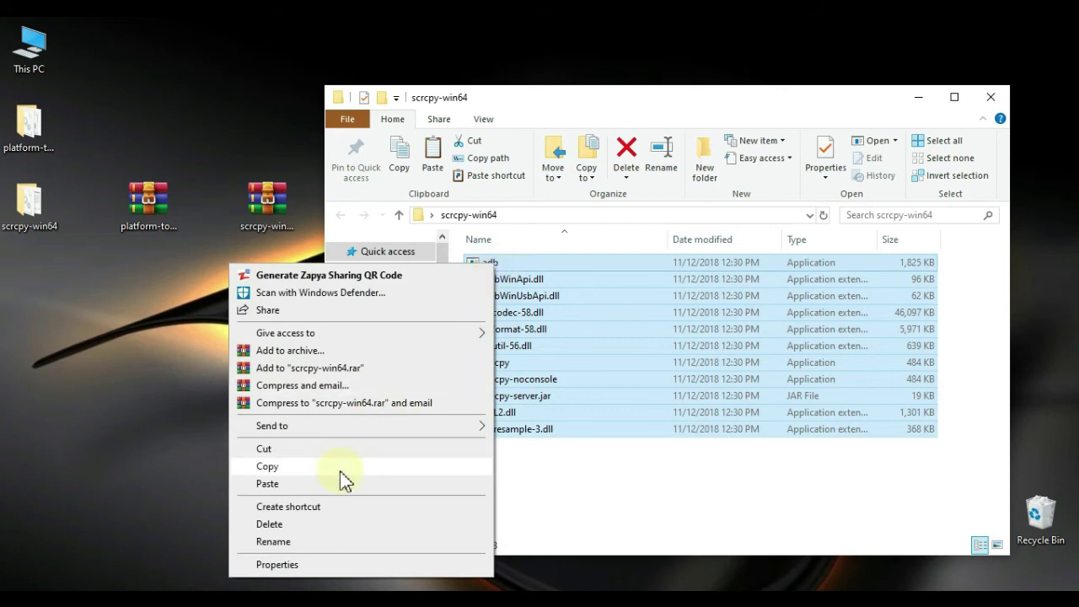
pyautogui.click(339, 469)
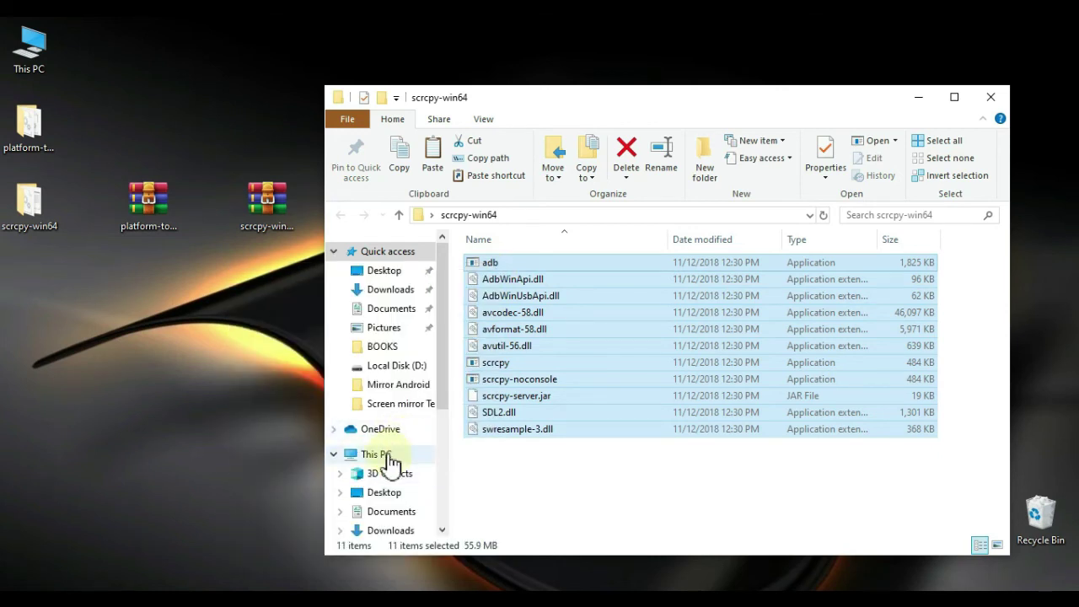
# Paste the copied scrcpy-win64 files into the mirror folder on Local Disk (C:).
pyautogui.click(376, 454)
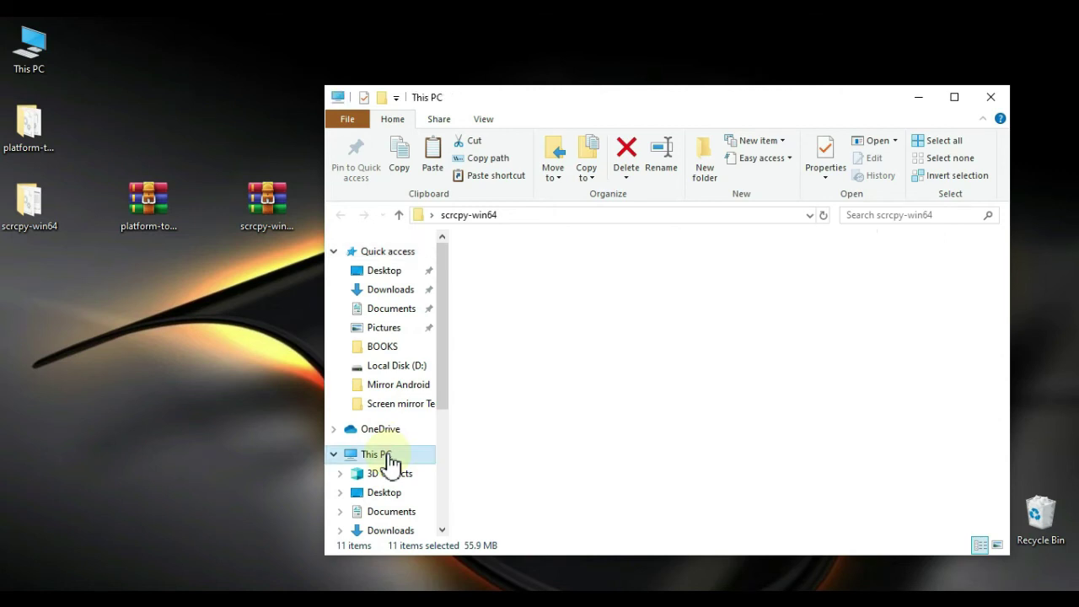
pyautogui.doubleClick(552, 469)
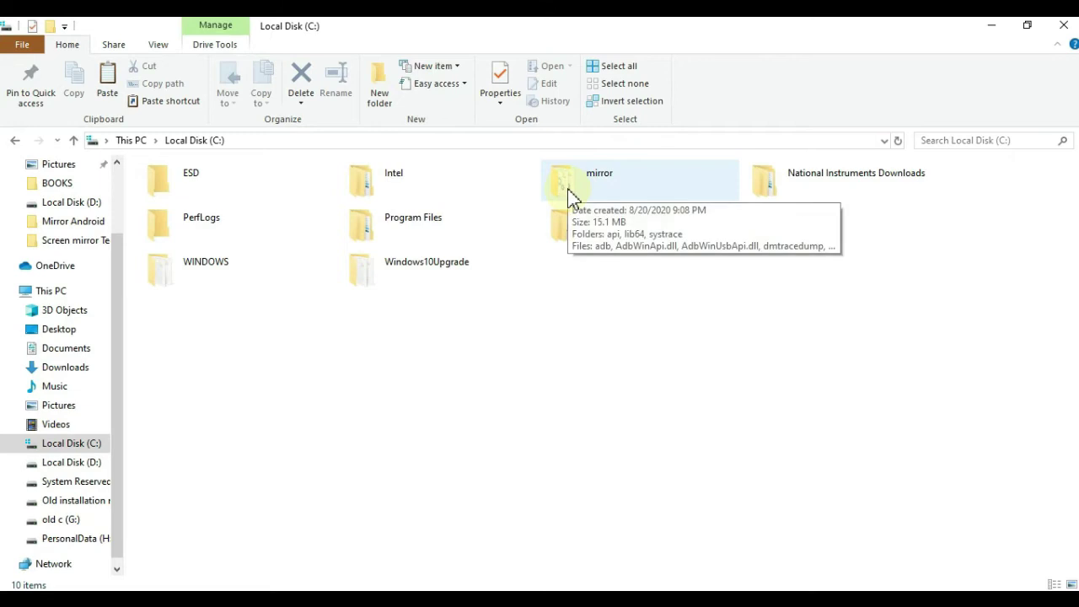
pyautogui.rightClick(570, 193)
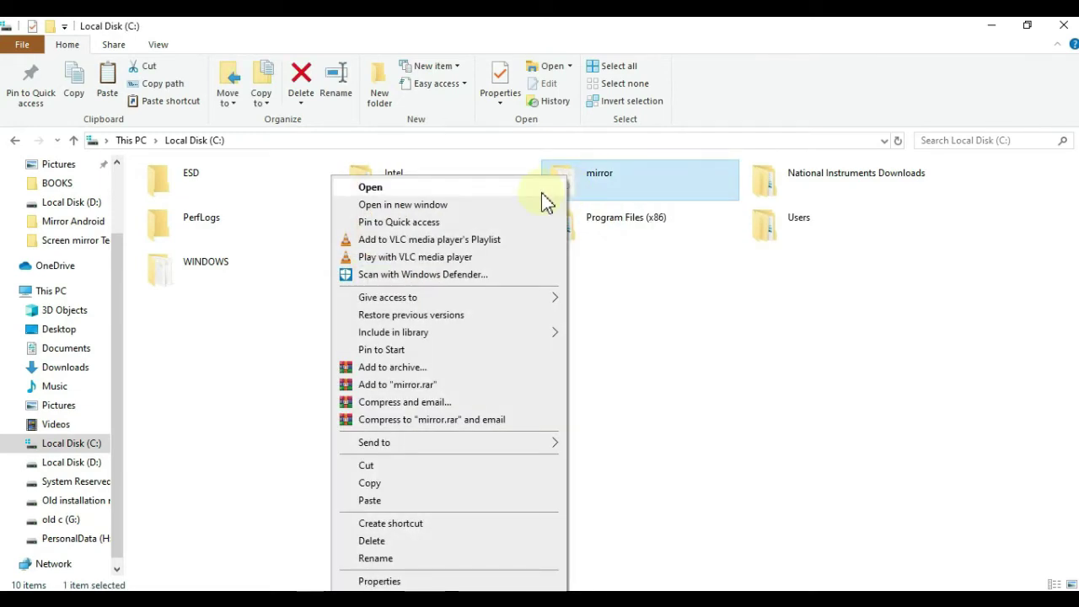
pyautogui.click(540, 187)
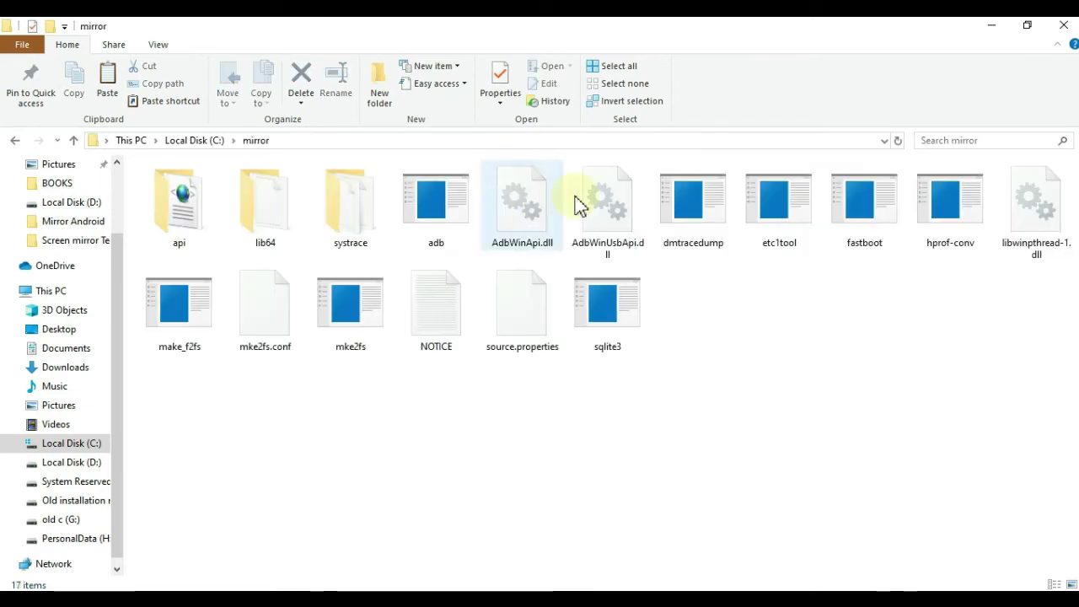
pyautogui.rightClick(557, 428)
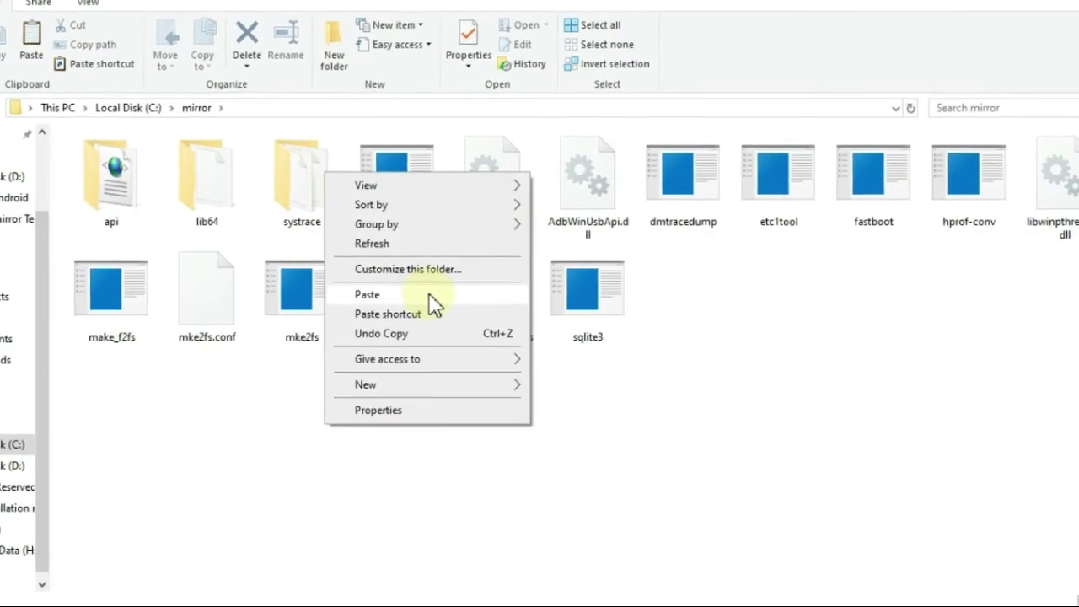
pyautogui.click(429, 296)
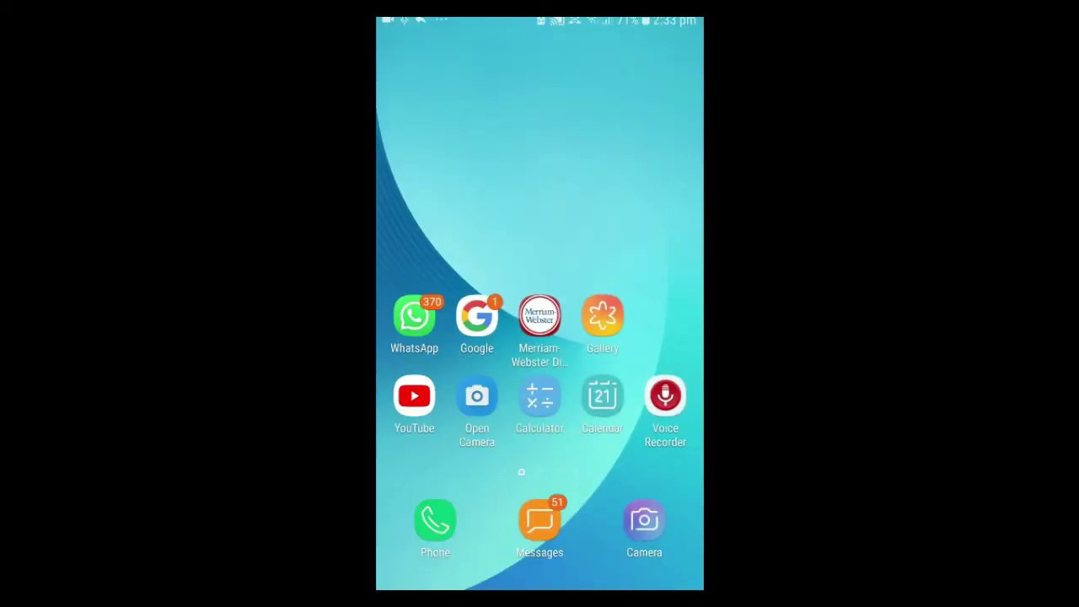
# Switch to the Android phone, open its Settings app and locate the Developer options entry at the end of the list.
pyautogui.moveTo(602, 291)
pyautogui.mouseDown()
pyautogui.moveTo(626, 277)
pyautogui.moveTo(602, 292)
pyautogui.mouseUp()
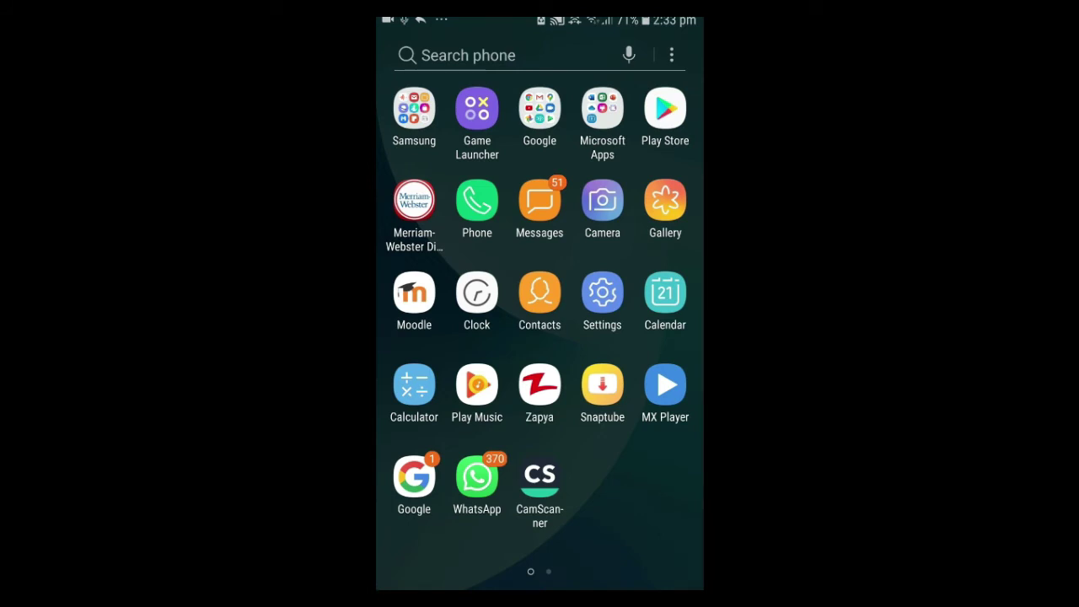
pyautogui.click(601, 291)
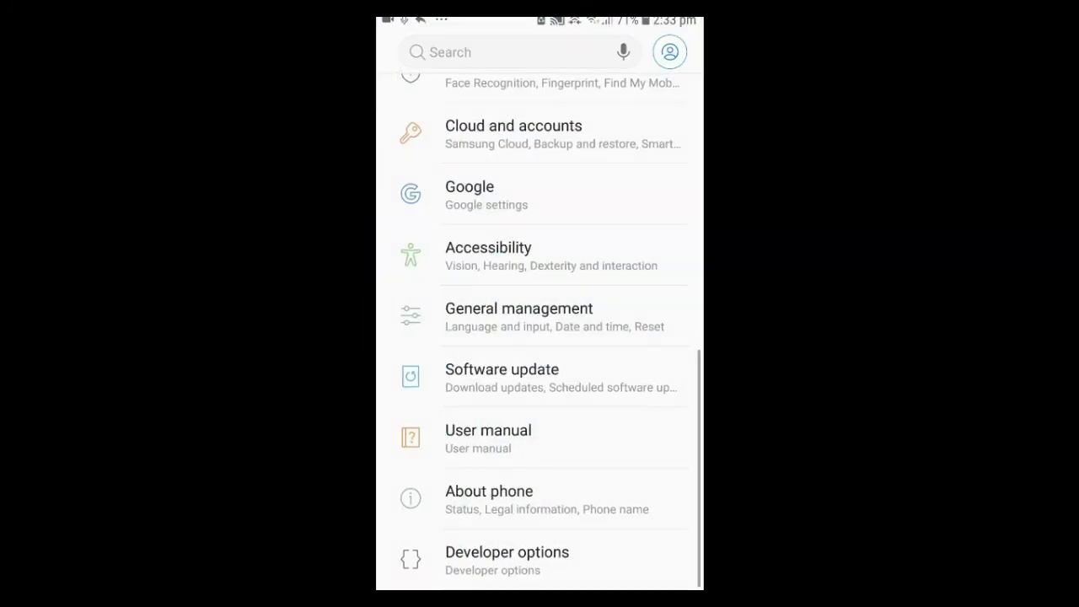
pyautogui.scroll(1, 539, 337)
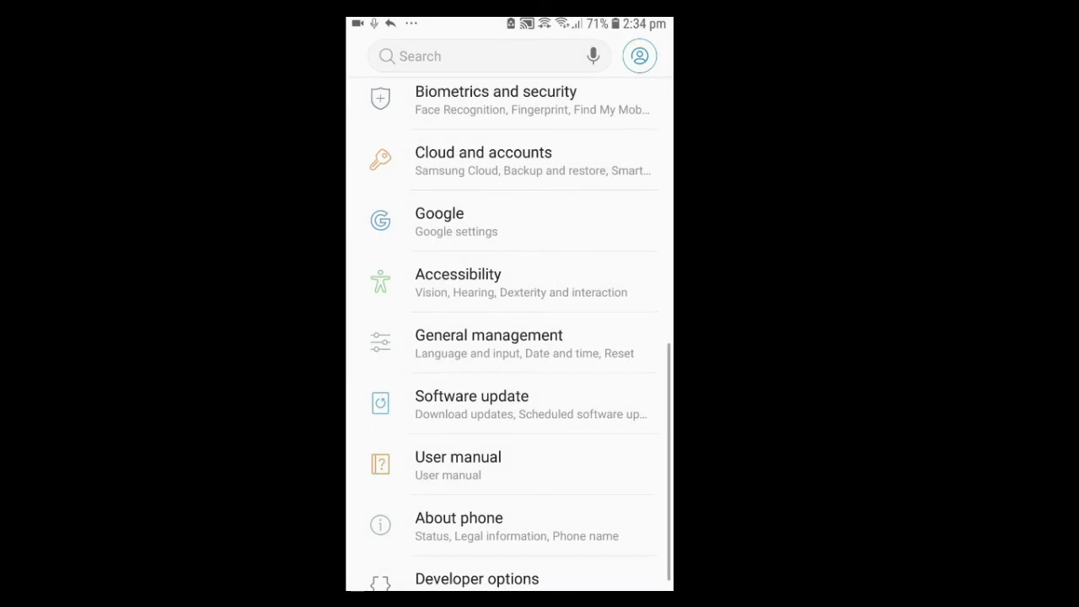
pyautogui.scroll(-1, 509, 337)
pyautogui.click(476, 569)
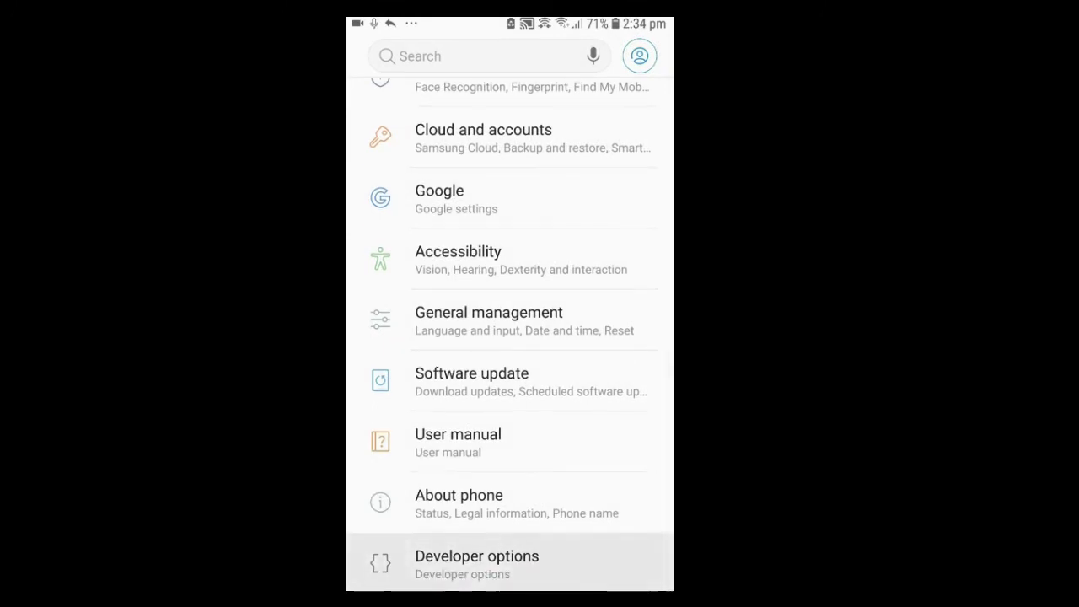
pyautogui.scroll(-1, 509, 337)
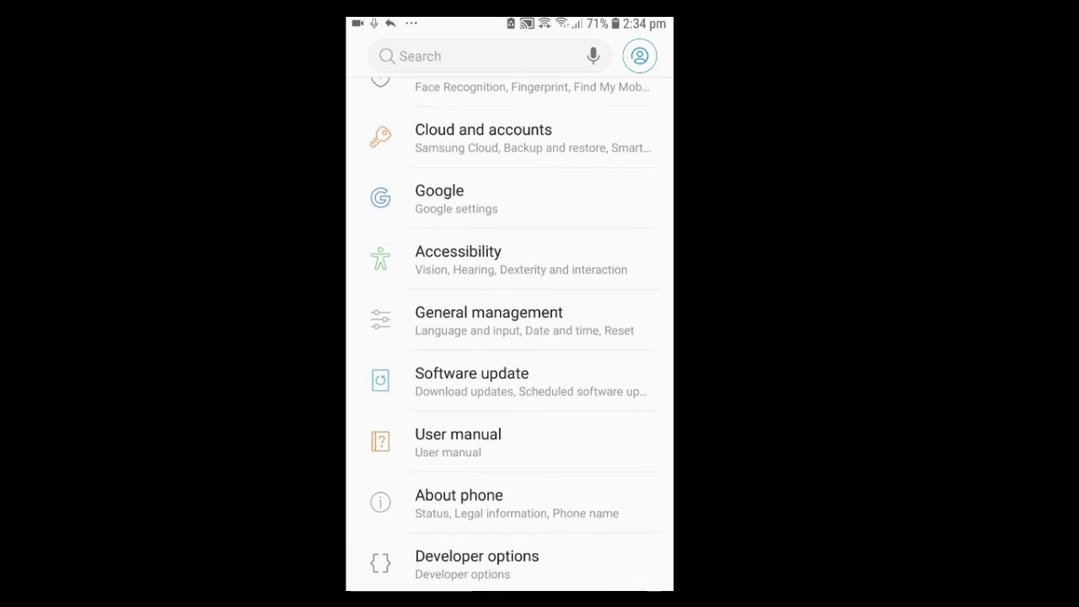
# Open Software information under About phone and activate the Build number entry repeatedly to enable developer mode.
pyautogui.click(458, 503)
pyautogui.scroll(-3, 509, 337)
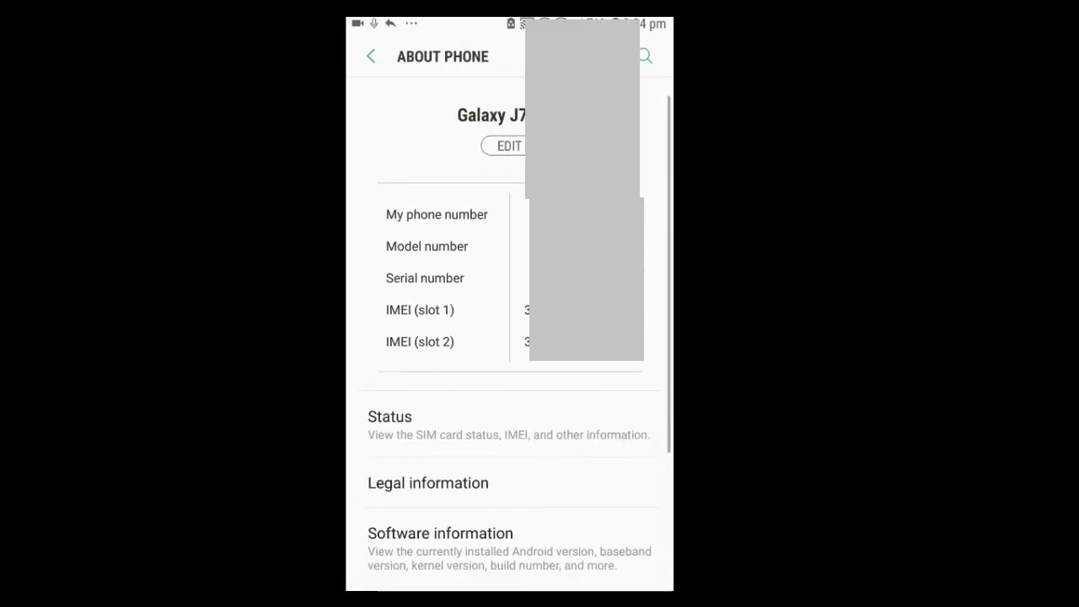
pyautogui.scroll(-2, 509, 337)
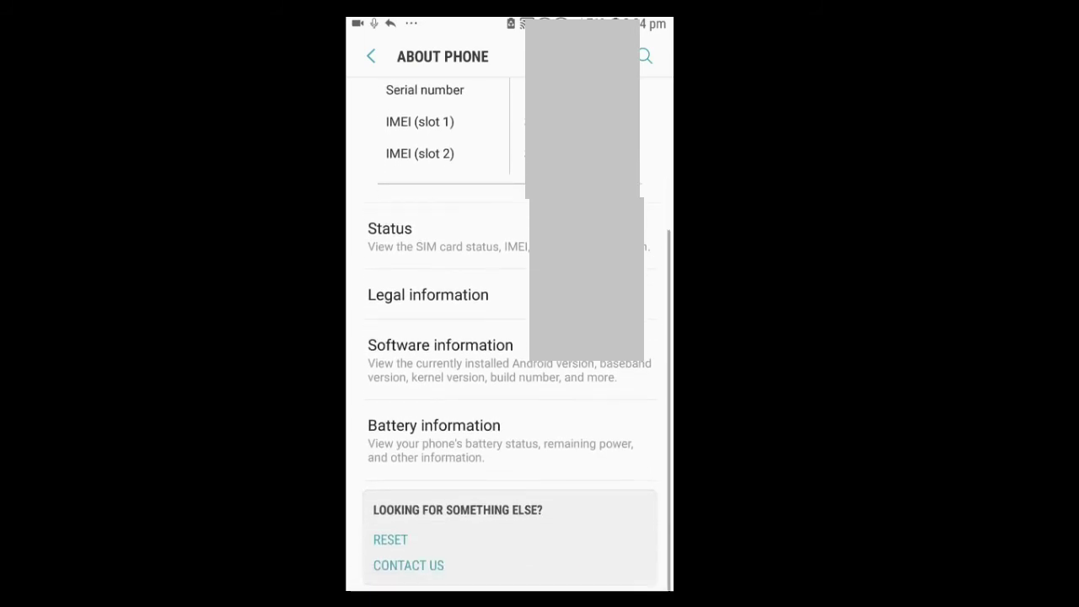
pyautogui.click(440, 354)
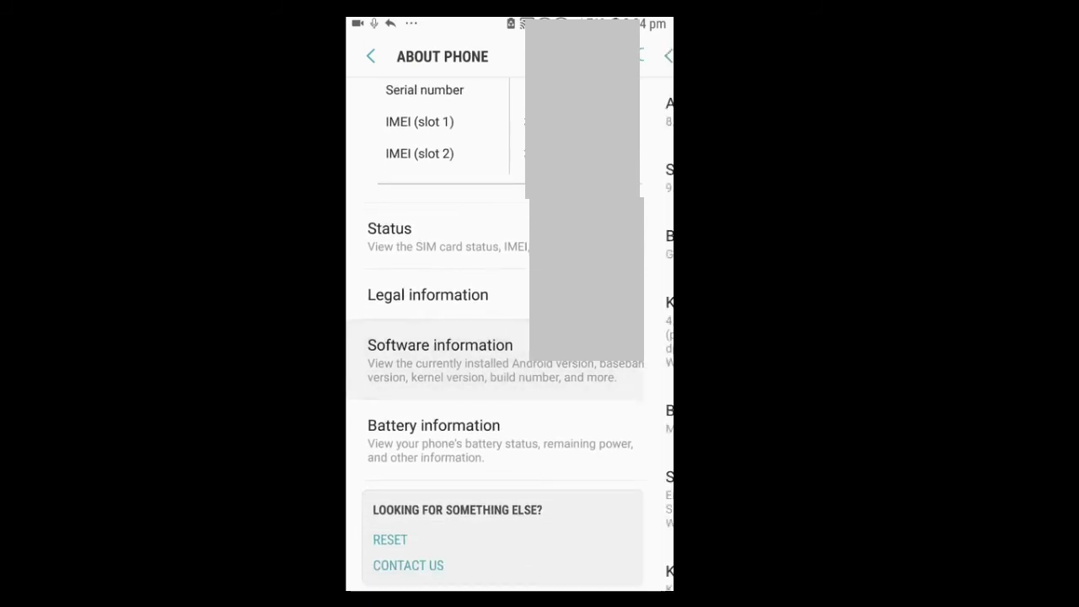
pyautogui.scroll(-1, 509, 337)
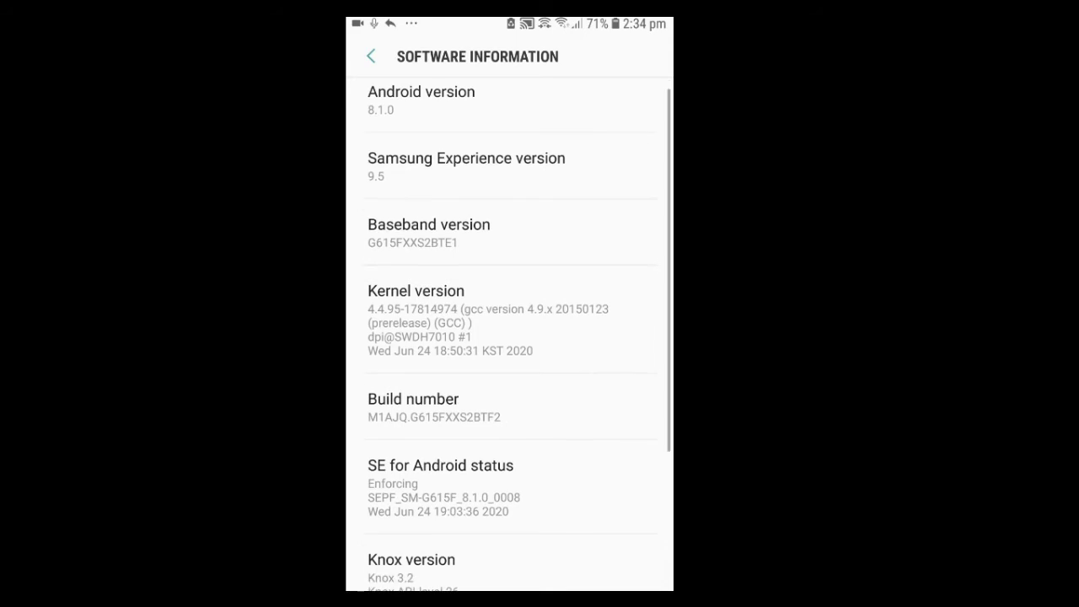
pyautogui.scroll(-3, 509, 337)
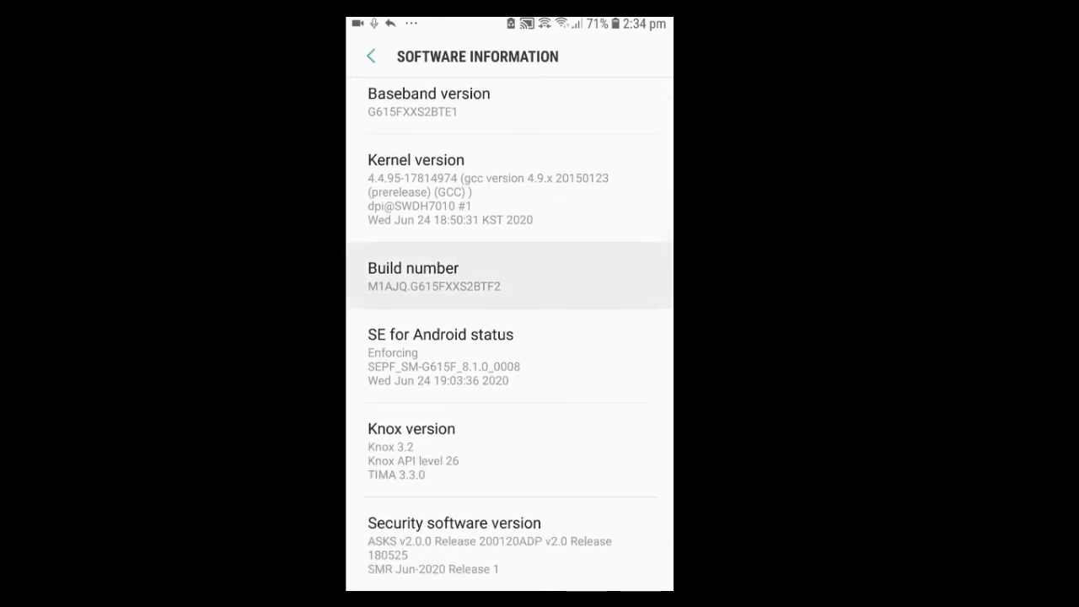
pyautogui.scroll(-1, 509, 278)
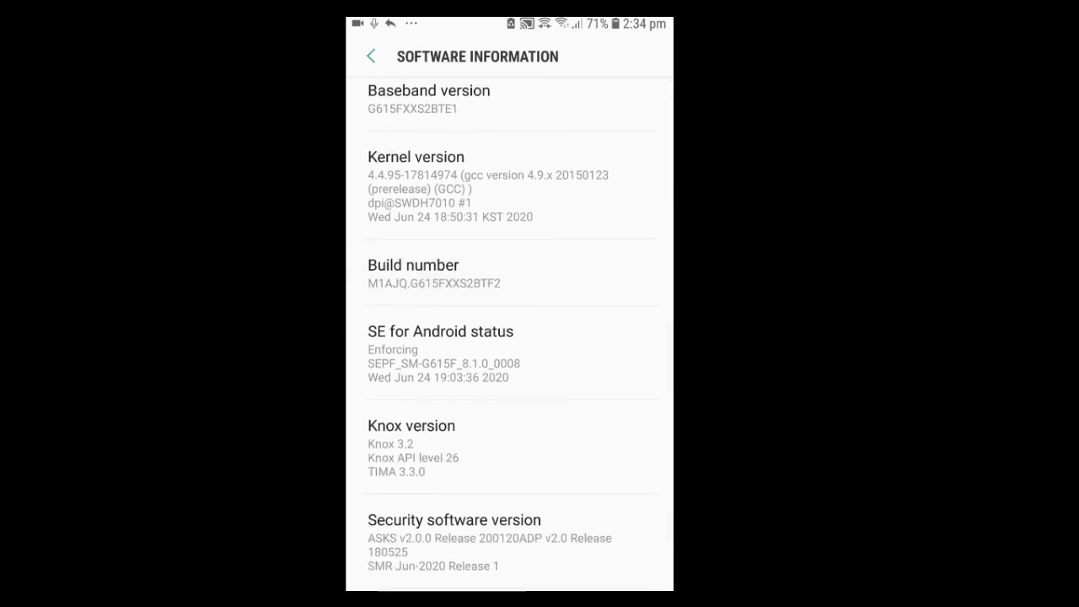
pyautogui.click(482, 265)
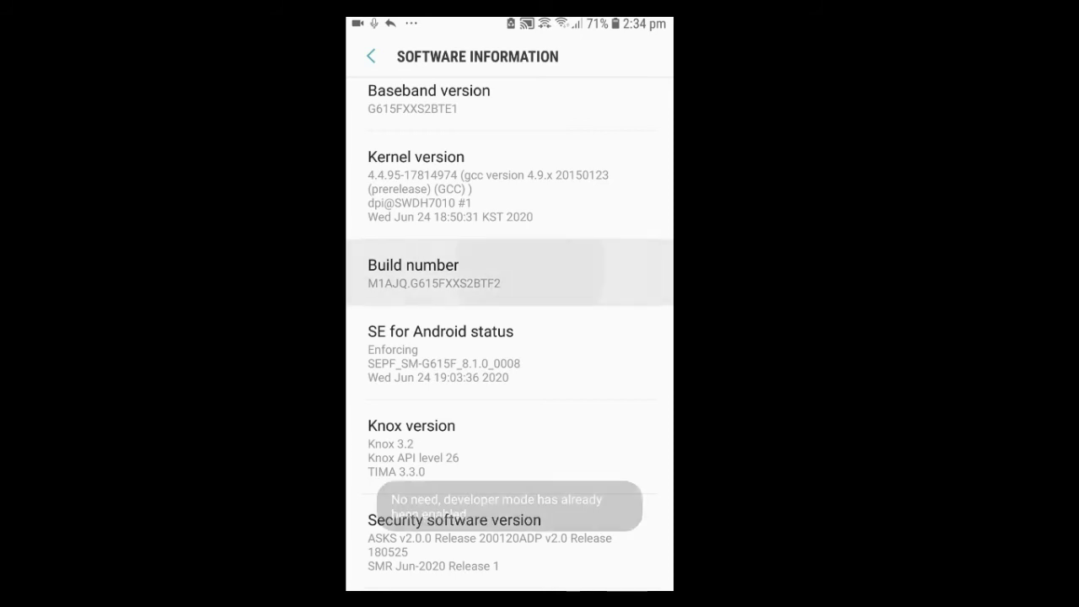
pyautogui.click(481, 266)
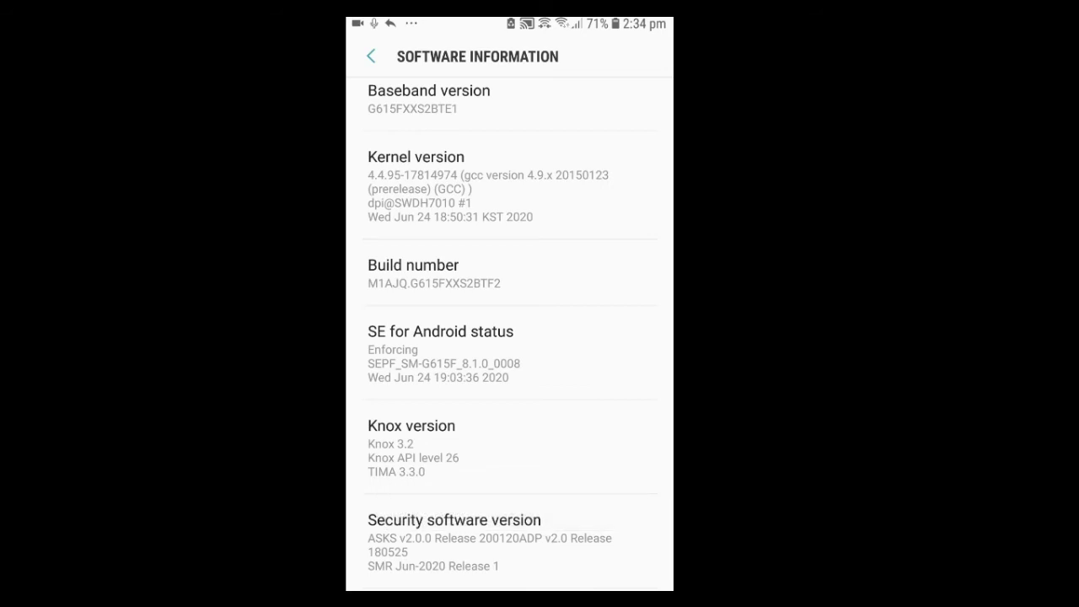
# Open Developer options from the main settings list and switch USB debugging off and back on, allowing it when asked.
pyautogui.click(370, 56)
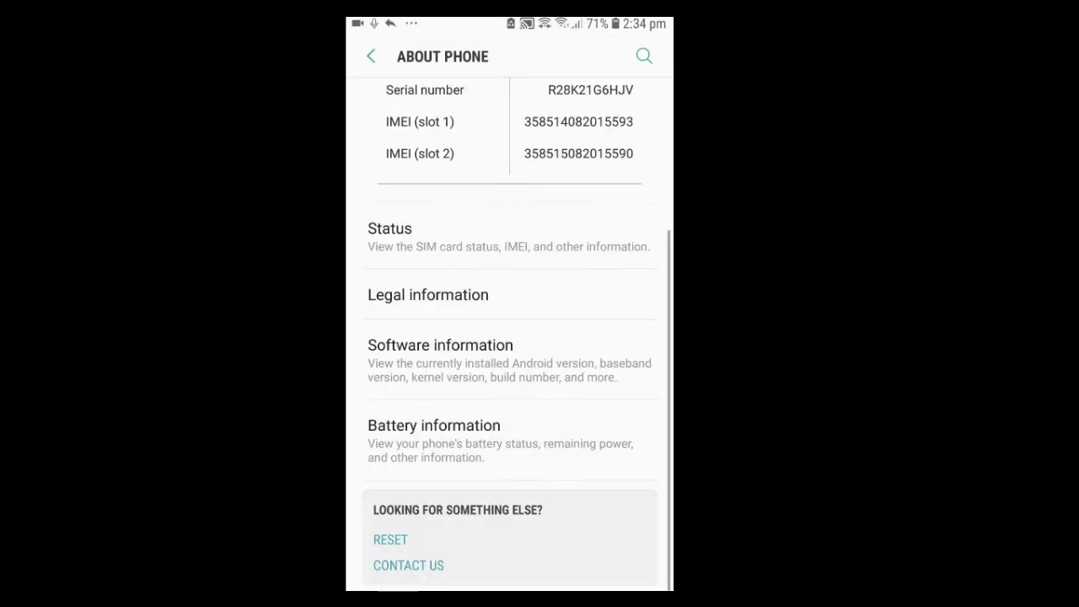
pyautogui.click(370, 55)
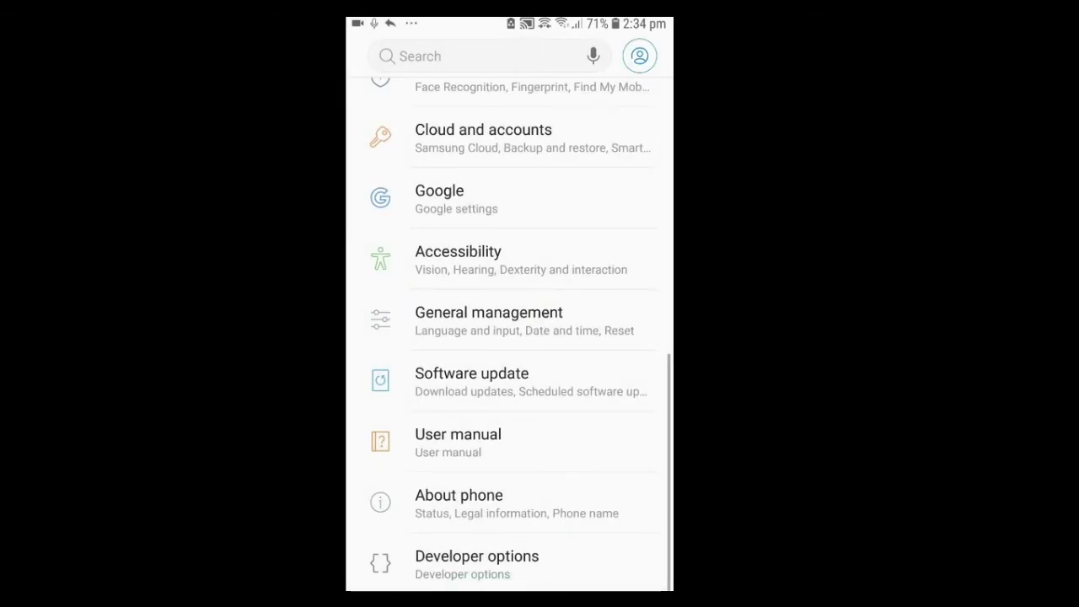
pyautogui.click(476, 563)
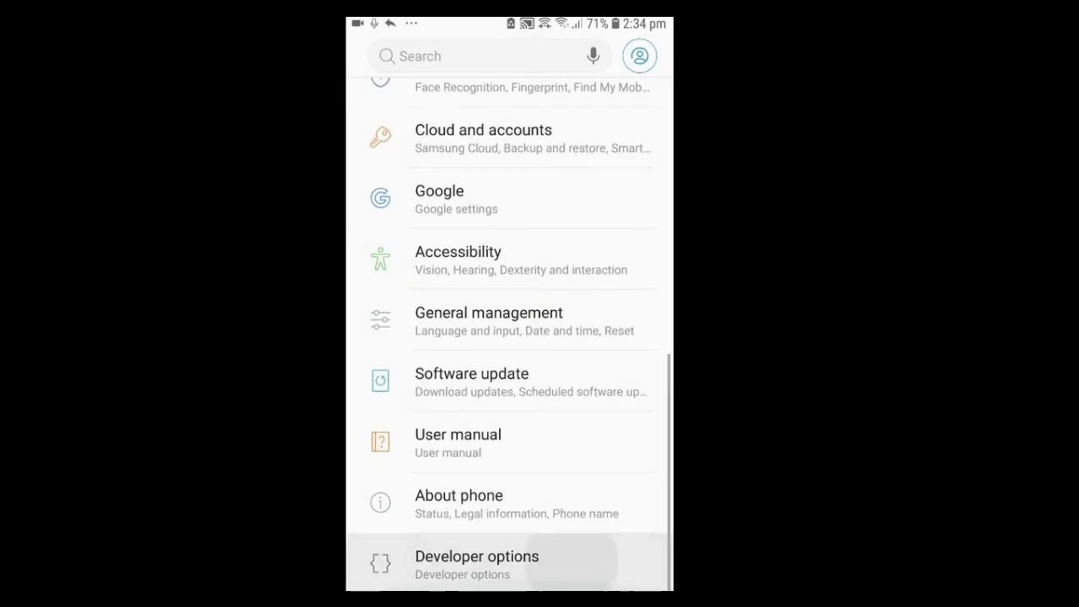
pyautogui.scroll(-5, 509, 354)
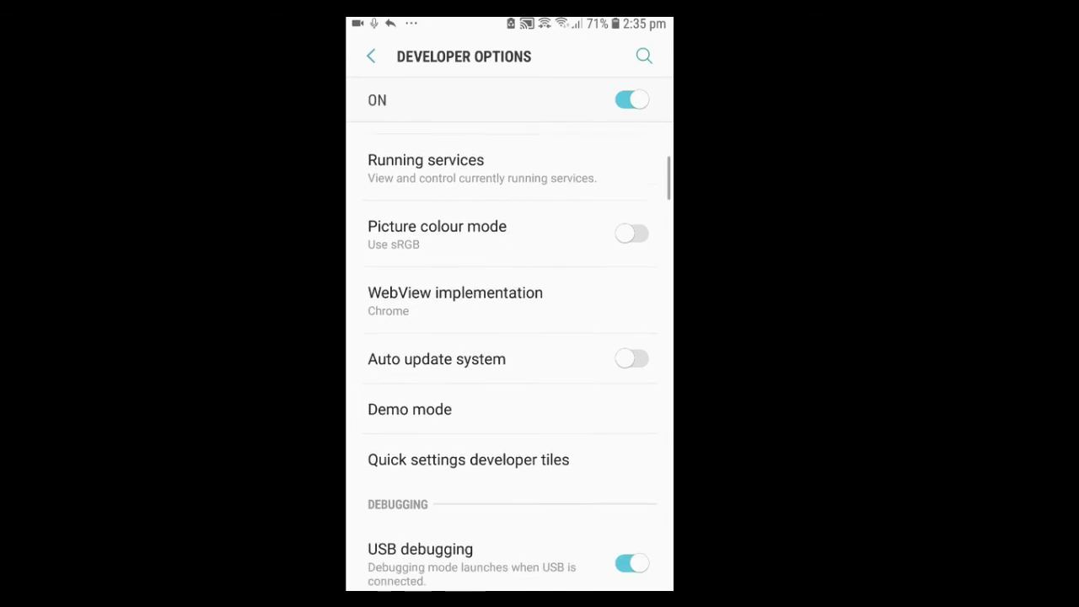
pyautogui.scroll(-2, 509, 354)
pyautogui.click(631, 287)
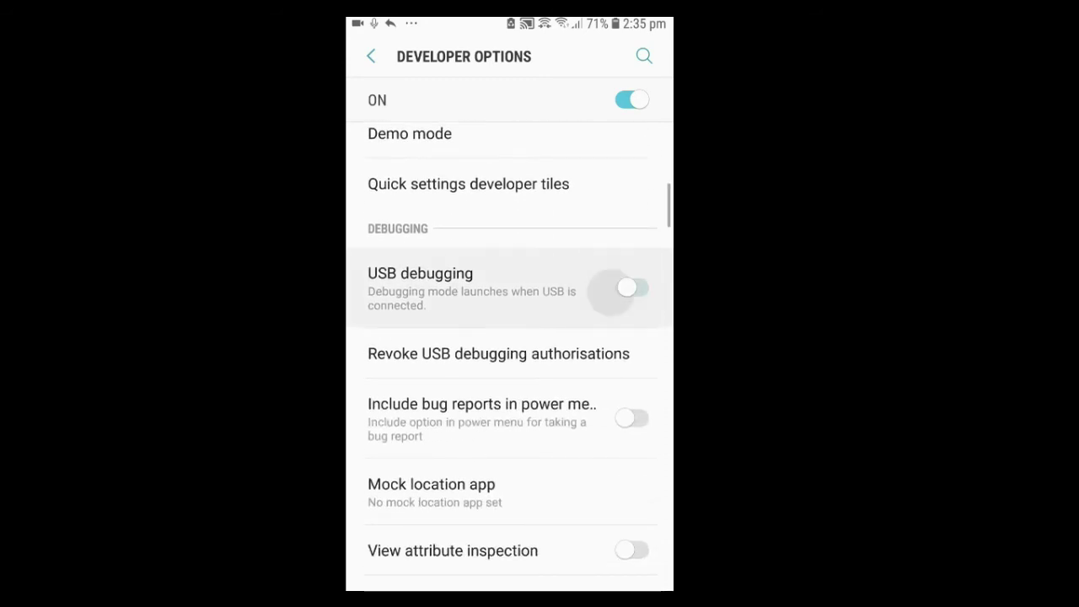
pyautogui.click(631, 288)
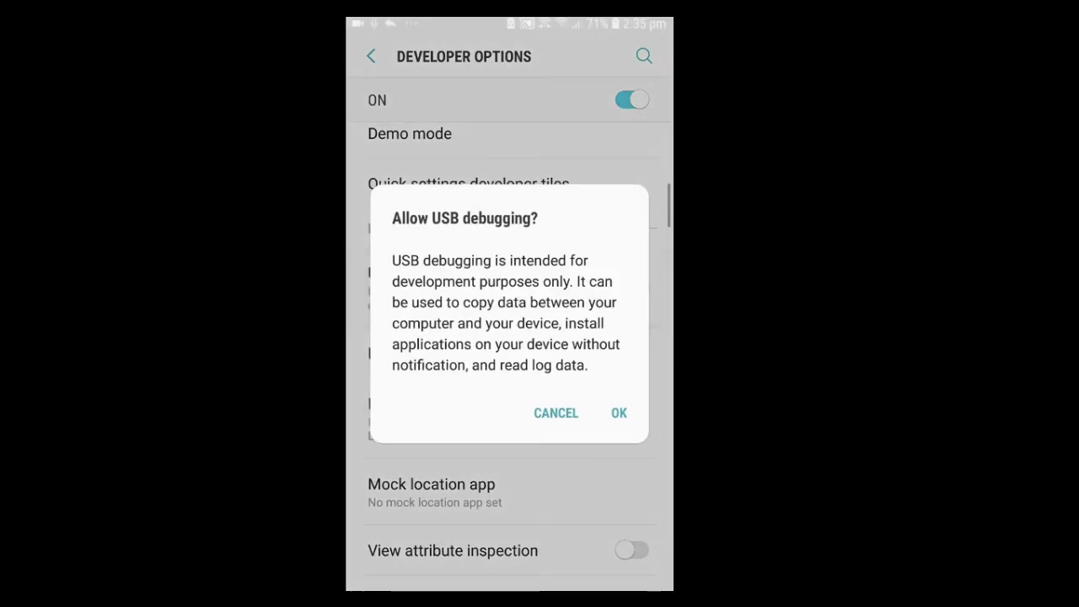
pyautogui.click(619, 412)
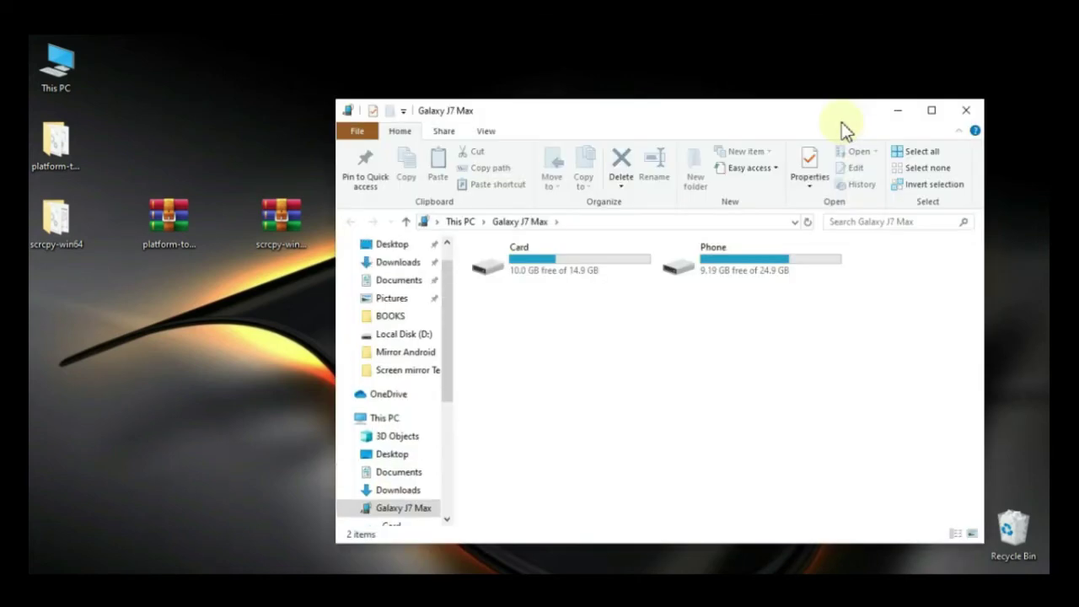
# Back on the PC, close the Galaxy J7 Max window, open Command Prompt and go up two levels to C:\ with cd ...
pyautogui.click(967, 111)
pyautogui.press('super+s')
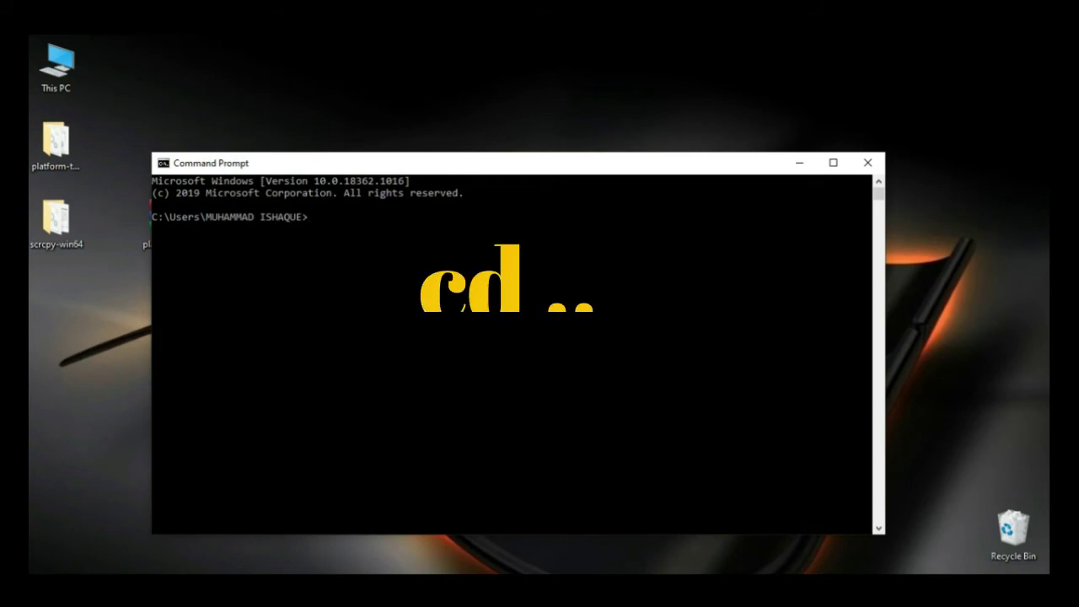
pyautogui.write('cd ..')
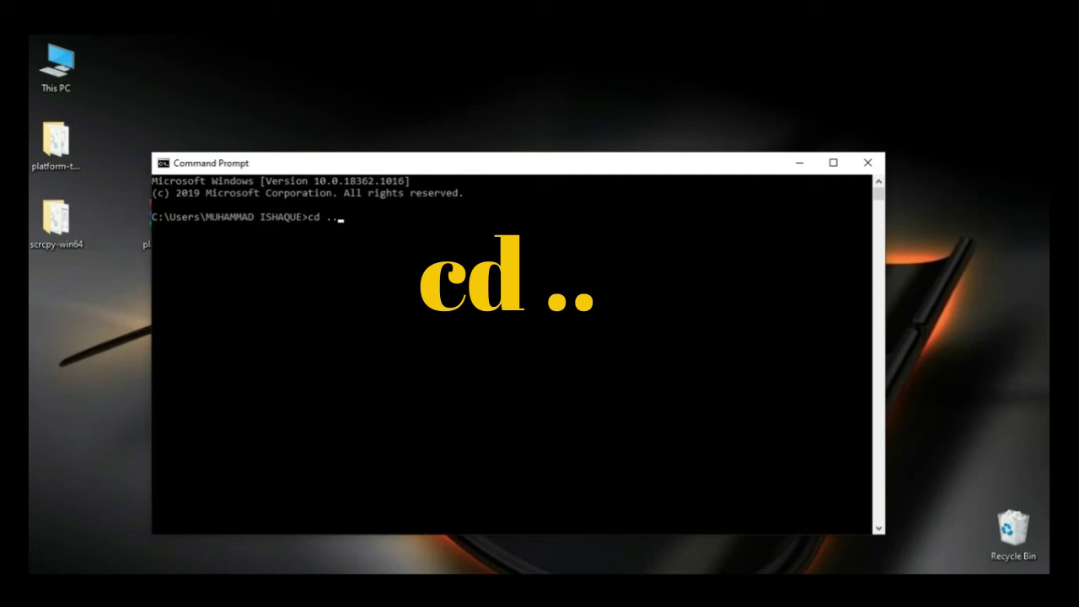
pyautogui.press('Return')
pyautogui.write('cd')
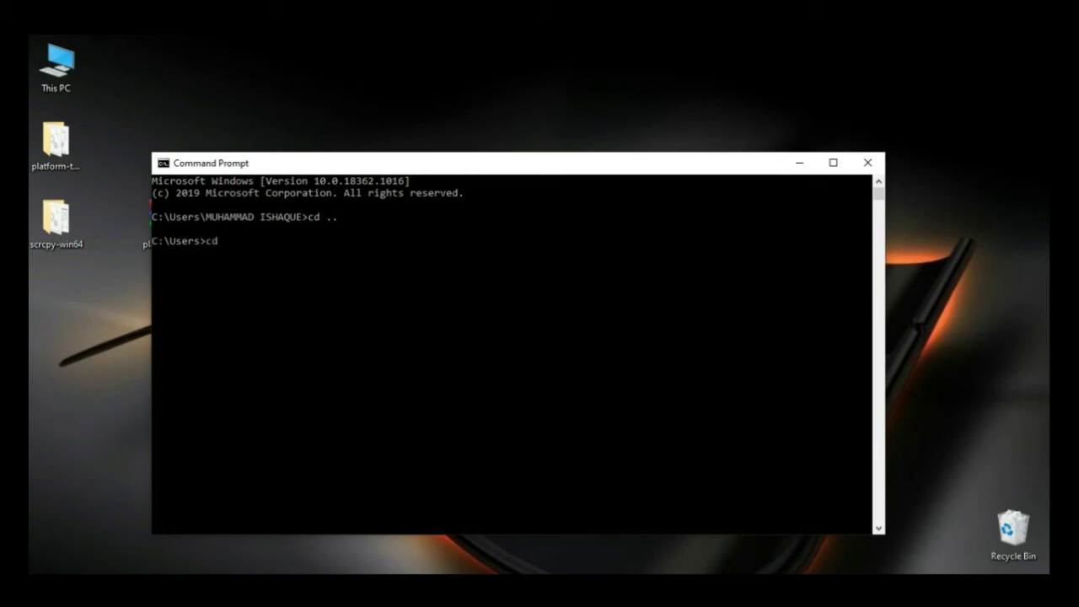
pyautogui.write(' ..')
pyautogui.press('Return')
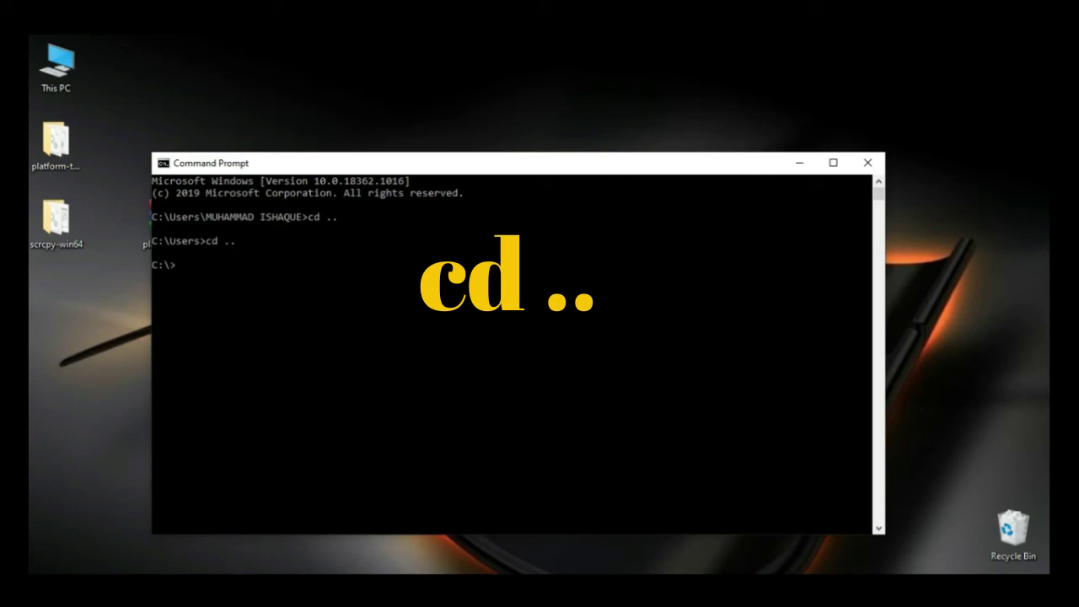
# Change into the mirror folder with cd mirror and run adb devices to list the attached Android devices.
pyautogui.write('c')
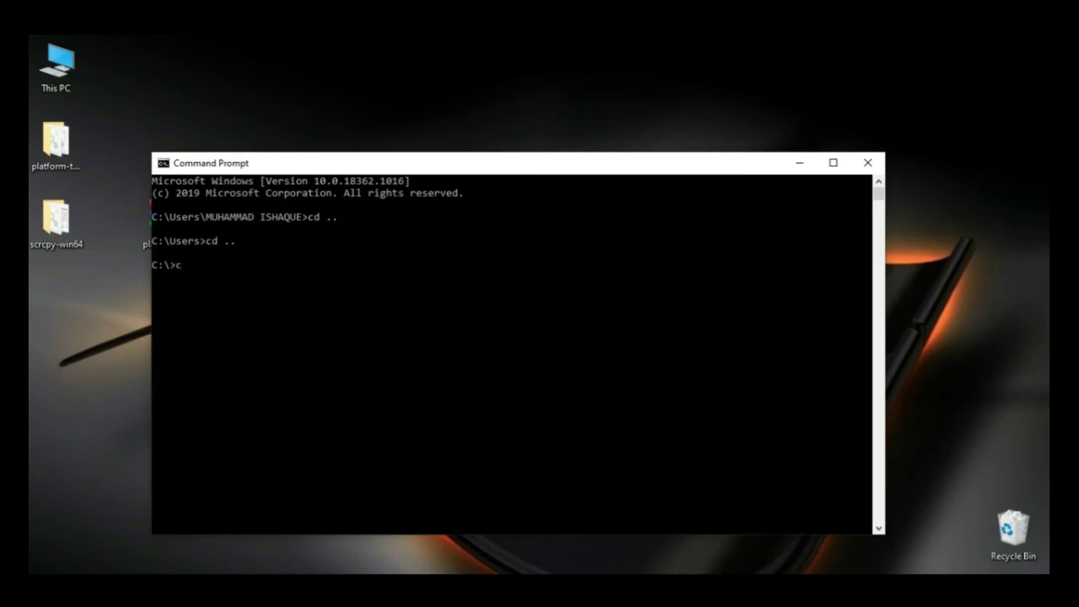
pyautogui.write('d mi')
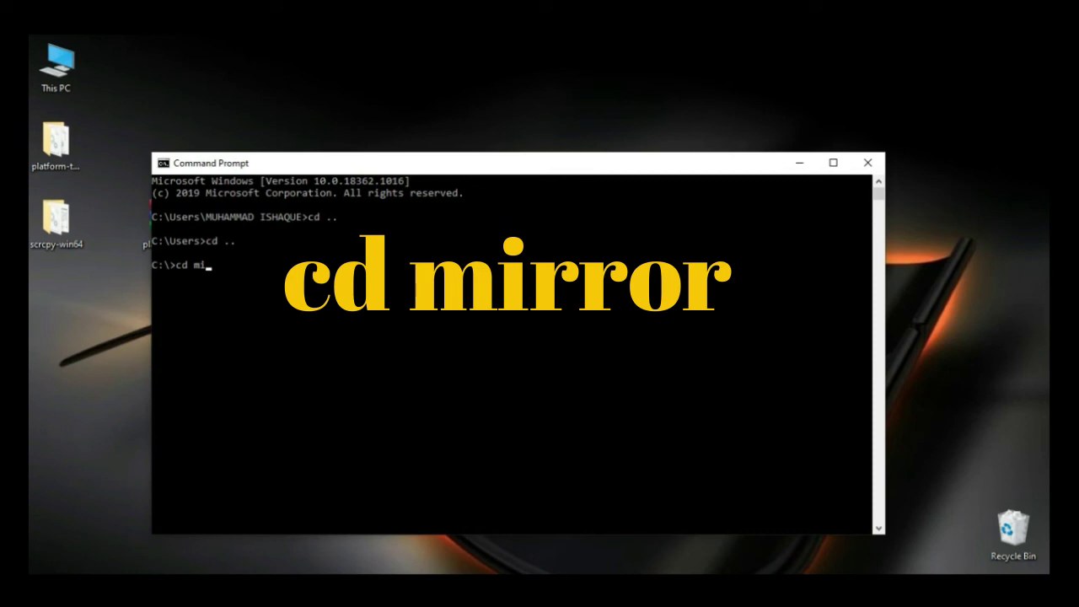
pyautogui.write('rror')
pyautogui.press('Return')
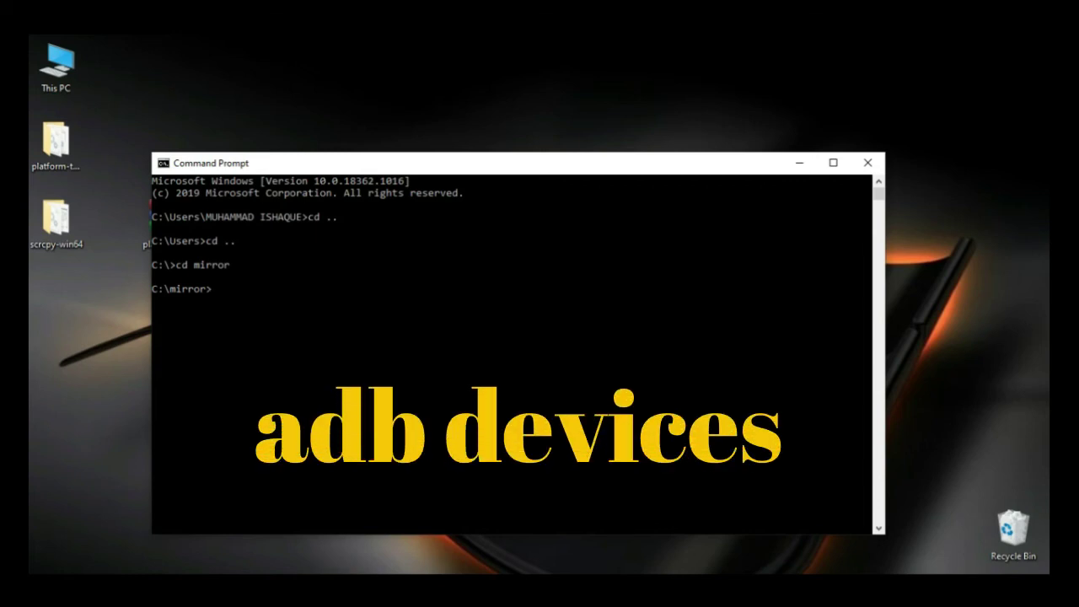
pyautogui.write('adb devices')
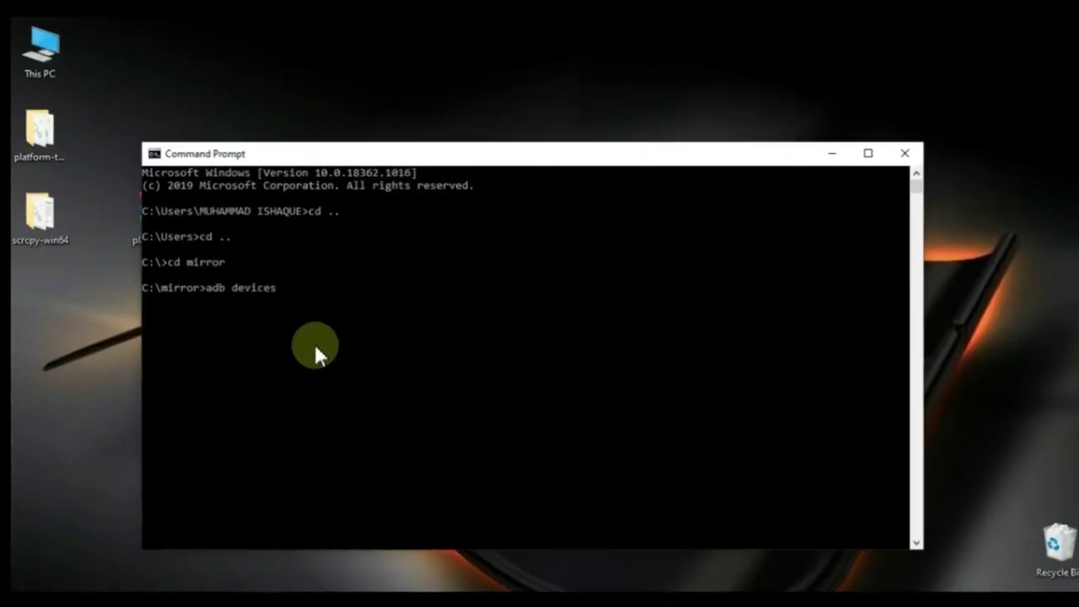
pyautogui.press('Return')
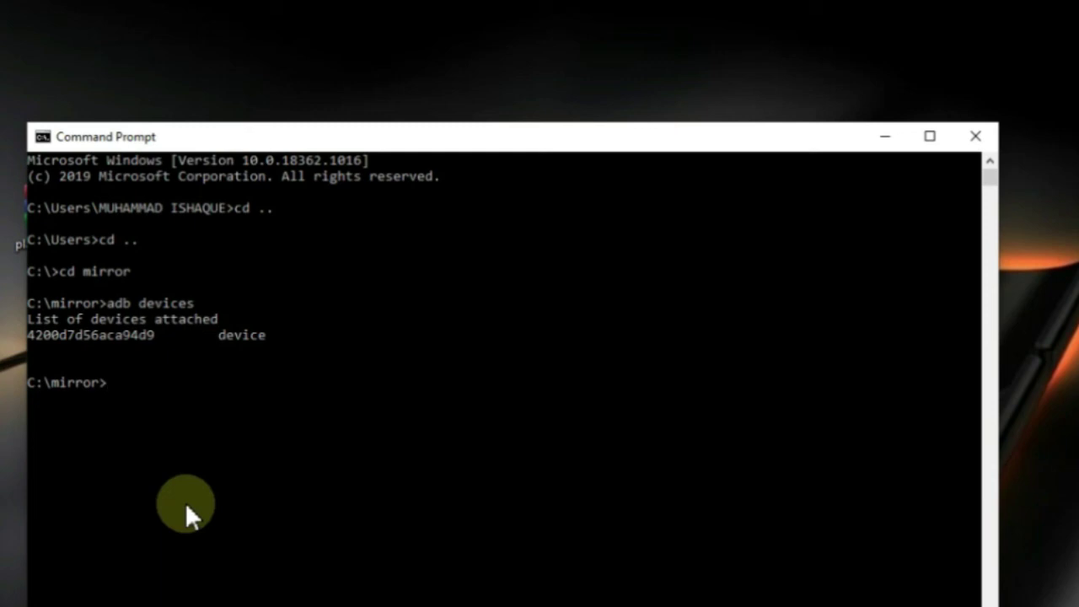
# Run scrcpy from C:\mirror to mirror the phone's screen and open the phone's Calculator app in the mirror window.
pyautogui.write('scrcpy')
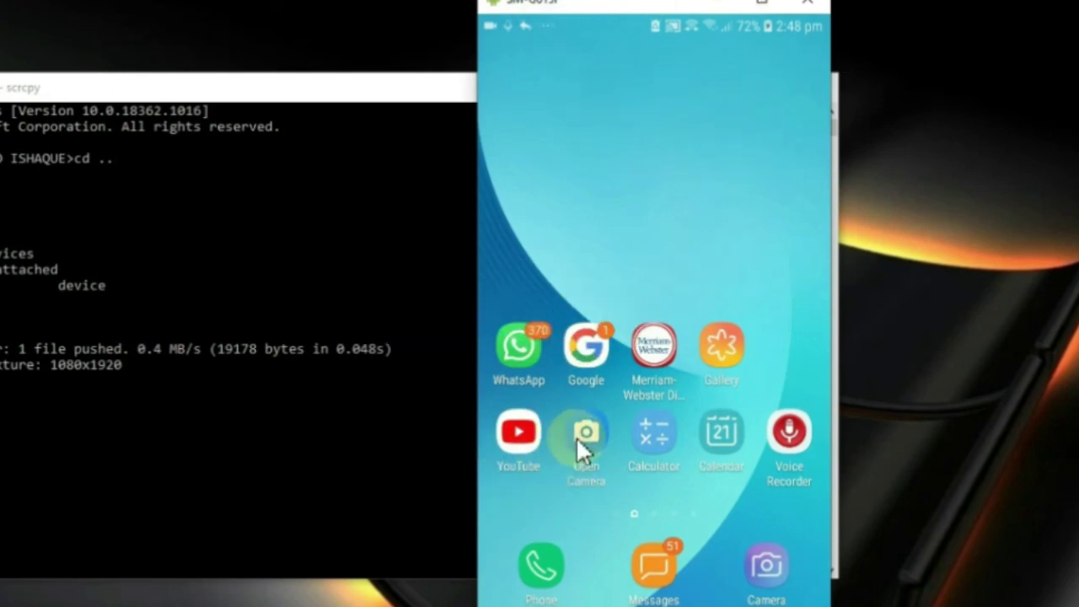
pyautogui.click(650, 437)
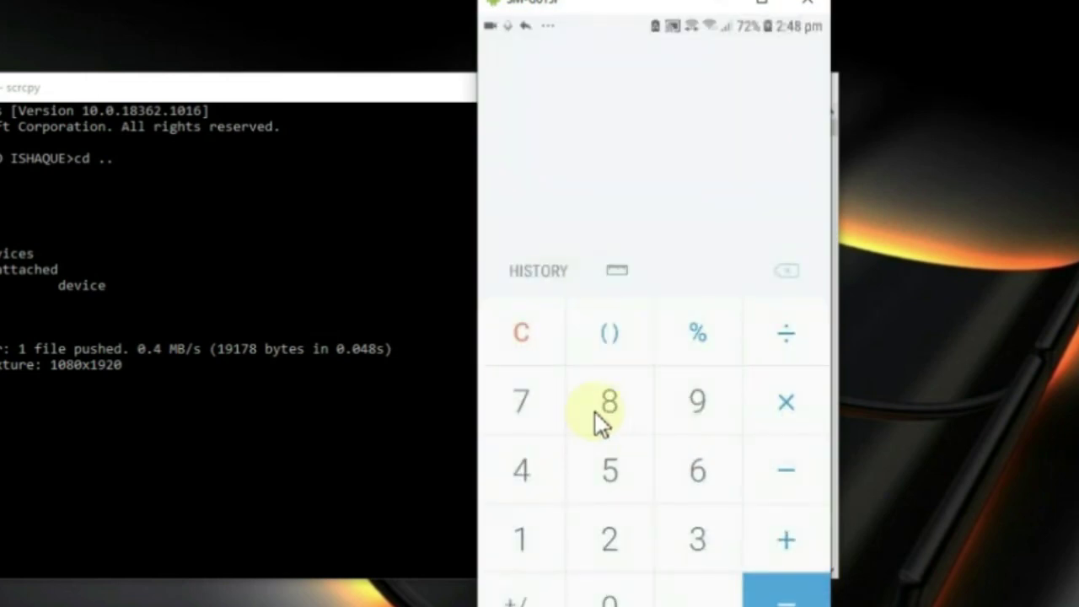
# Enter 88886 in the mirrored Calculator and erase the whole entry, and shift the SM-G615F mirror window slightly.
pyautogui.click(595, 412)
pyautogui.click(595, 412)
pyautogui.click(595, 412)
pyautogui.click(595, 412)
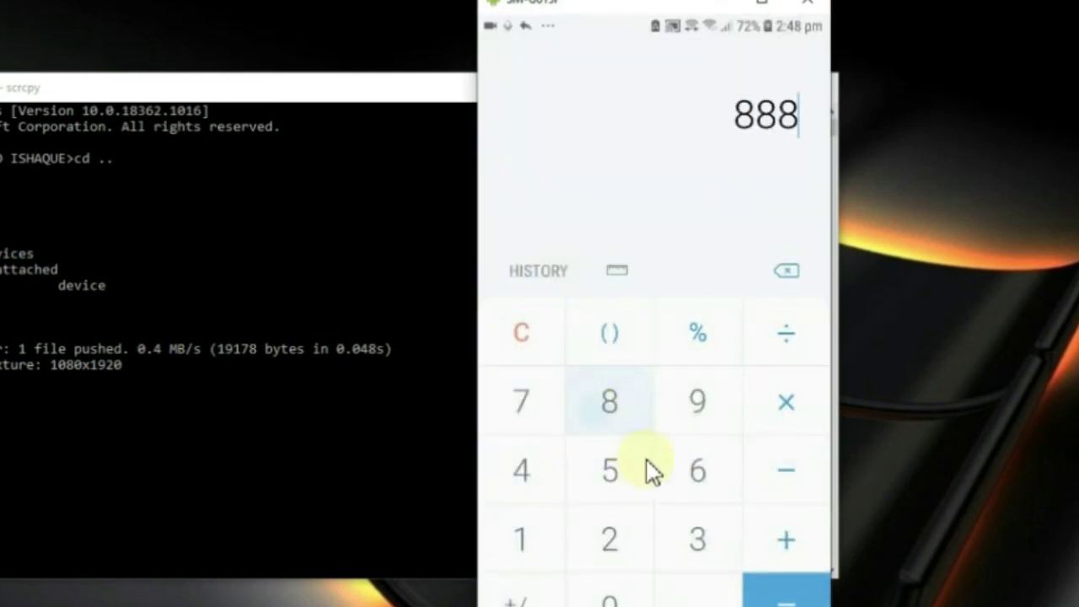
pyautogui.click(706, 469)
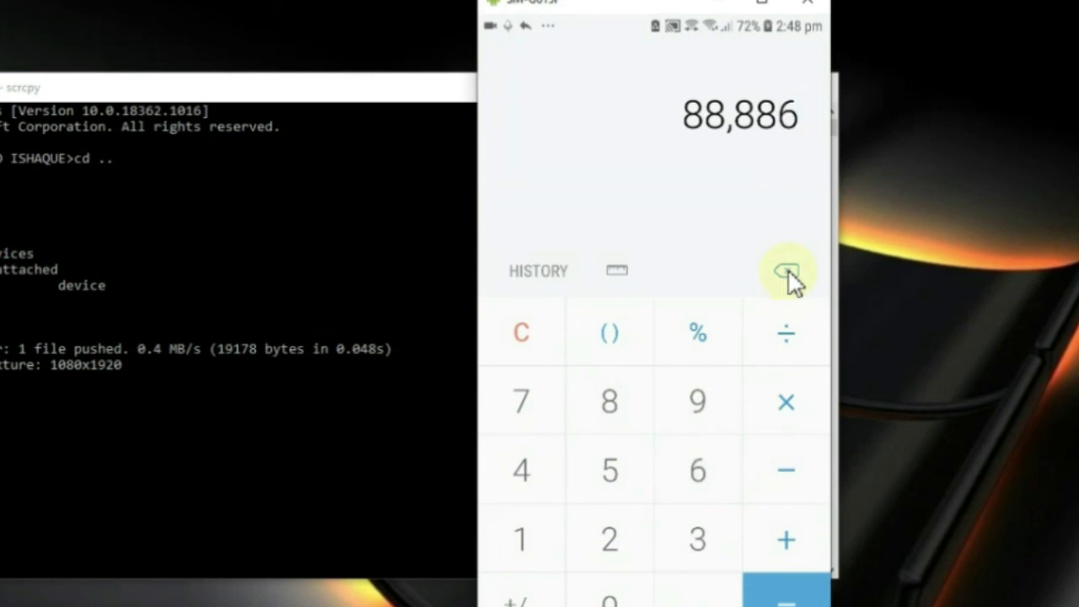
pyautogui.moveTo(789, 272); pyautogui.dragTo(789, 272)
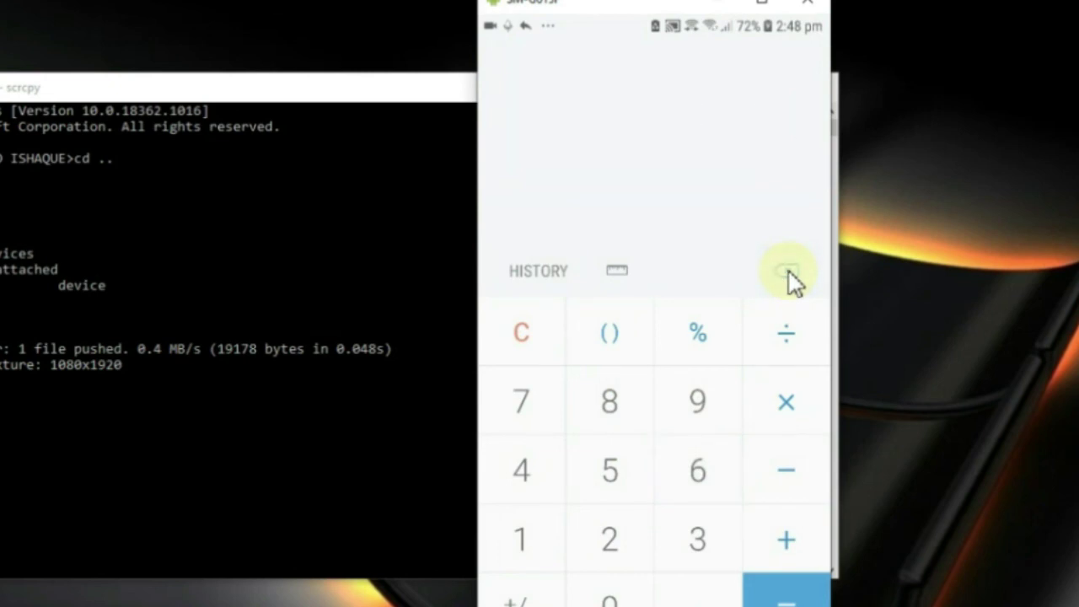
pyautogui.moveTo(613, 7); pyautogui.dragTo(624, 21)
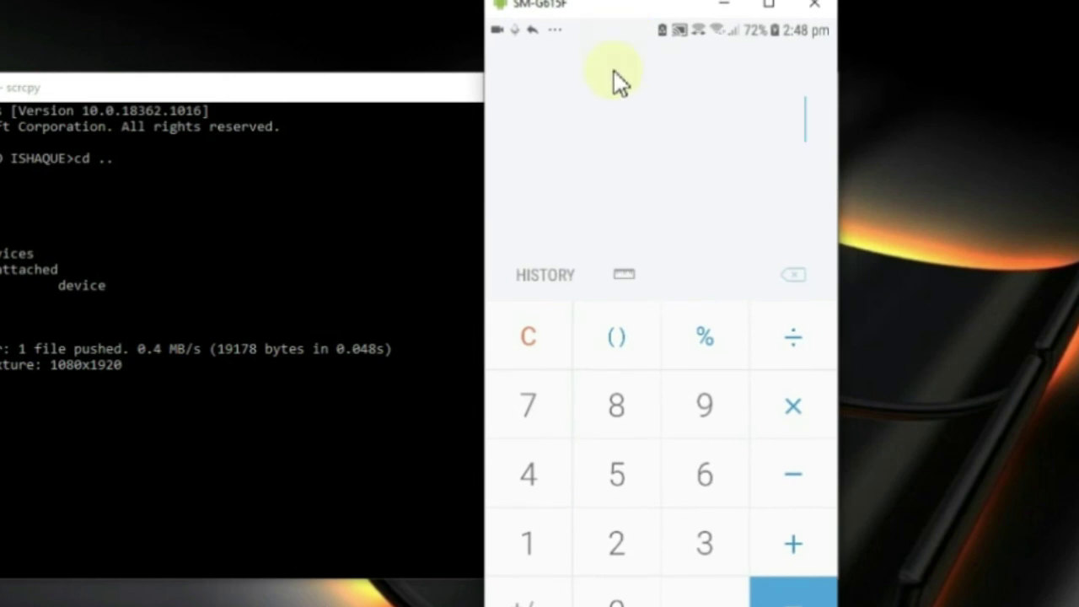